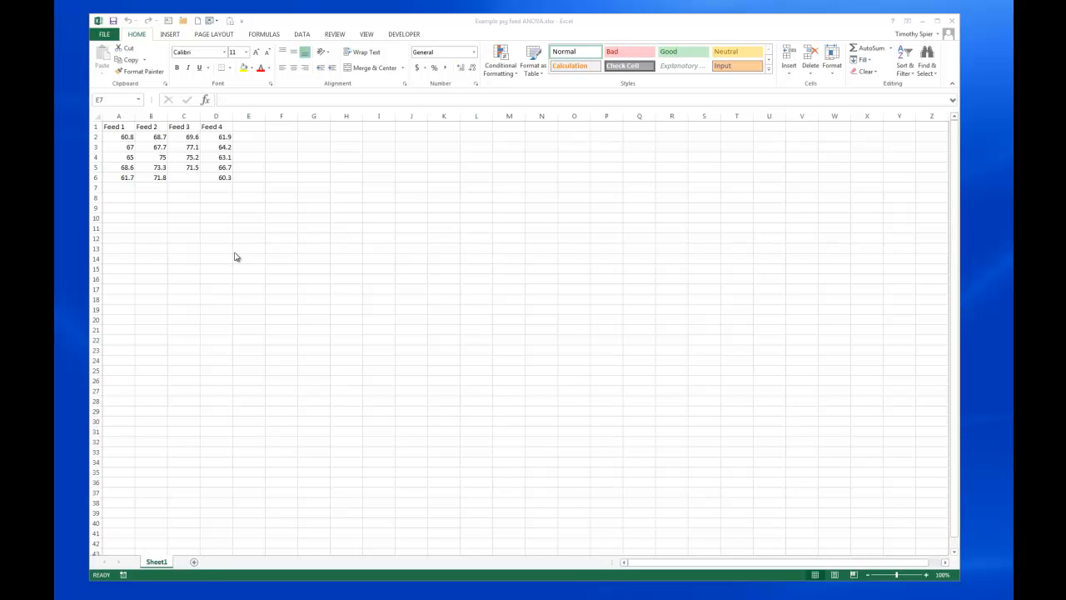
Examine the four feed headers and the values recorded beneath them in columns A to D.
{"action": "left_click", "coordinate": [231, 234]}
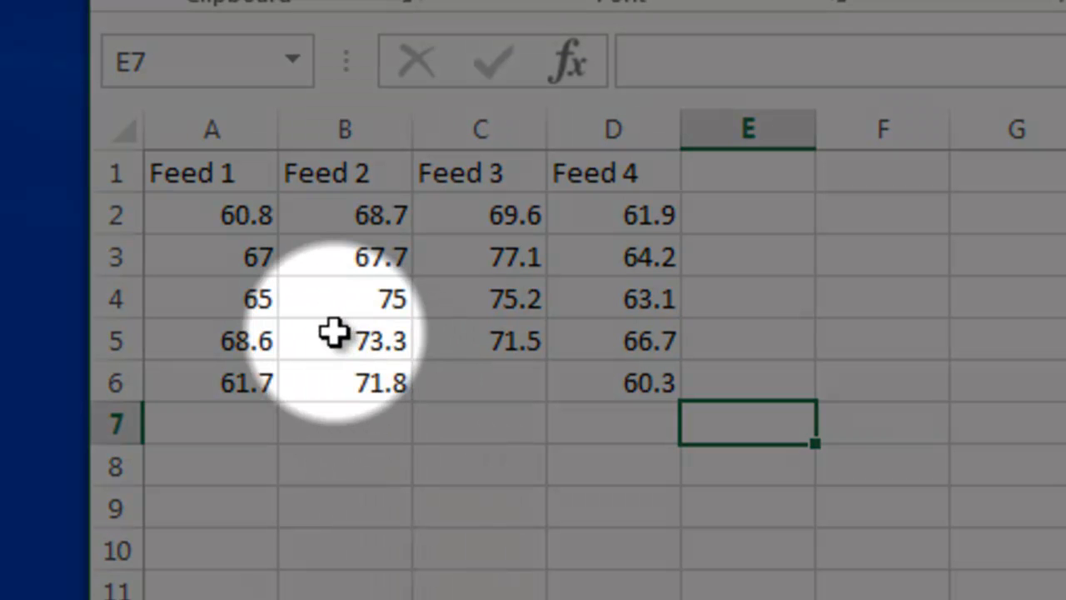
{"action": "left_click", "coordinate": [214, 171]}
{"action": "left_click", "coordinate": [377, 172]}
{"action": "left_click", "coordinate": [445, 177]}
{"action": "left_click", "coordinate": [638, 174]}
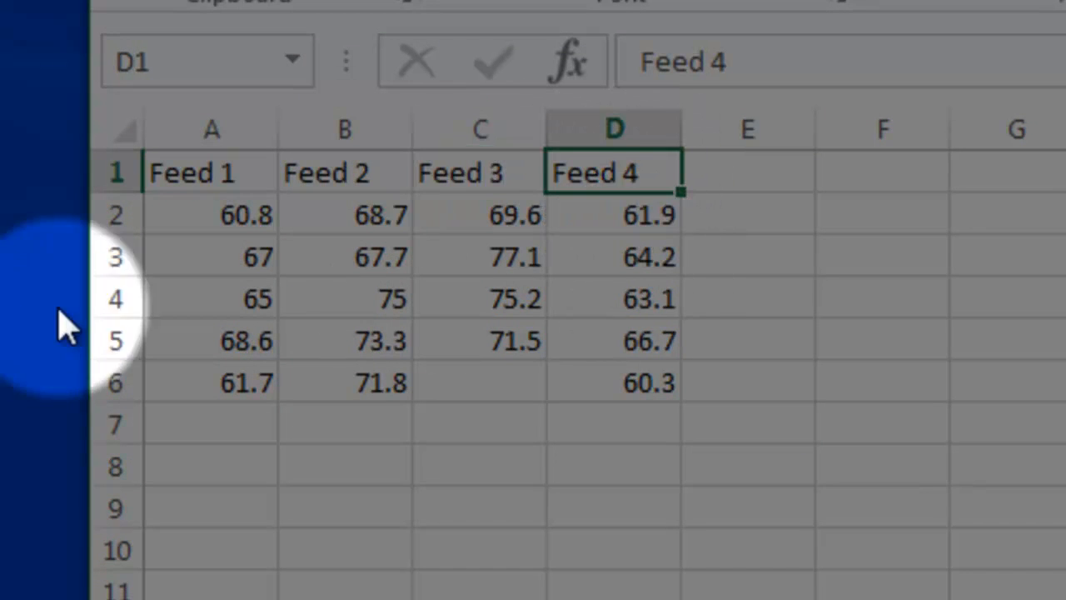
{"action": "left_click_drag", "start_coordinate": [225, 221], "coordinate": [601, 410]}
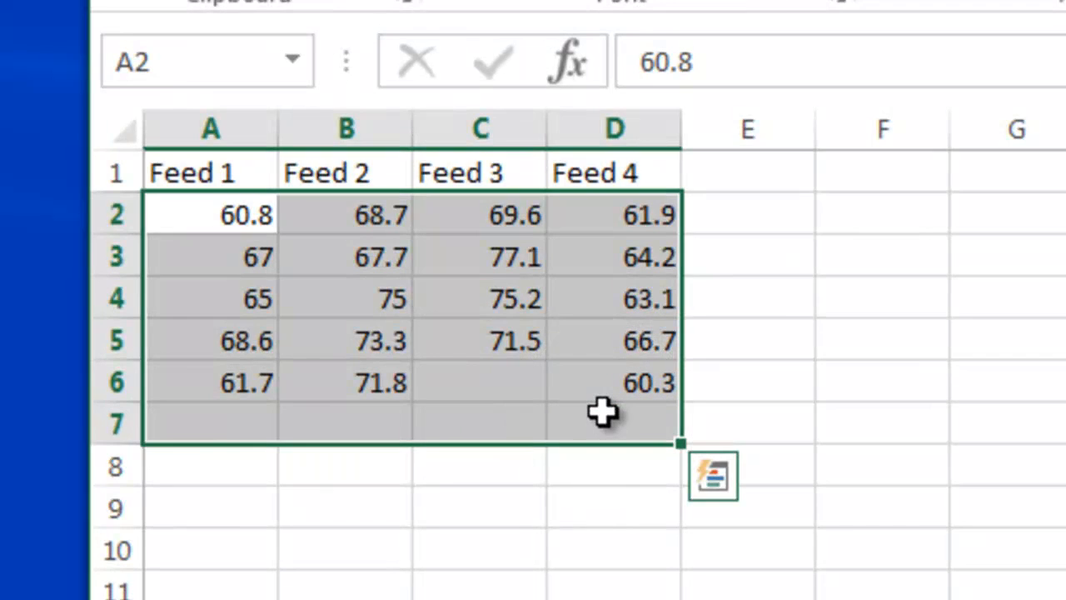
{"action": "left_click", "coordinate": [491, 475]}
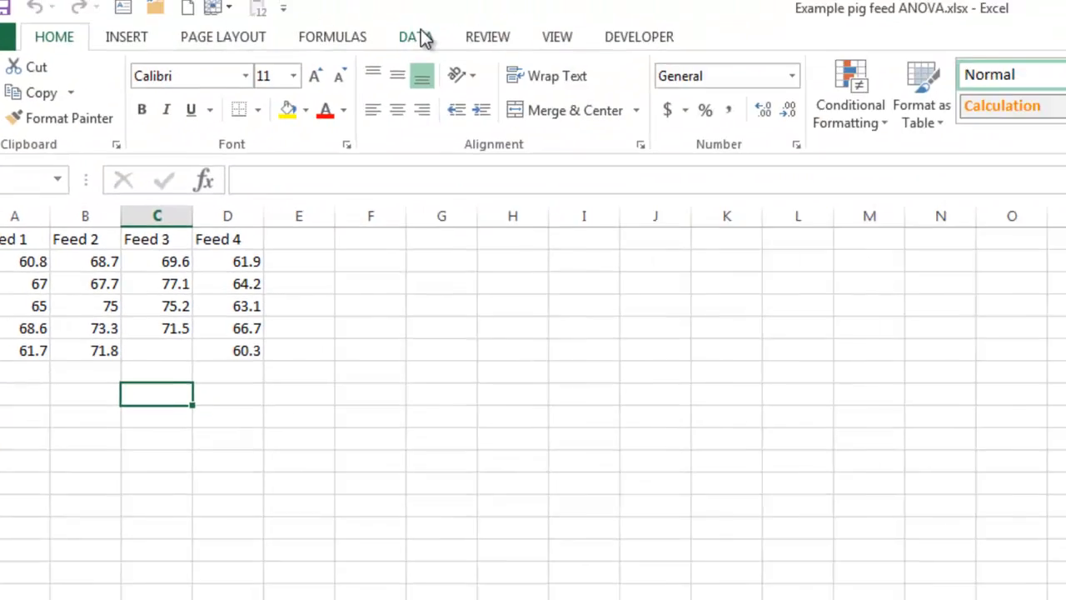
Start the Anova: Single Factor analysis tool and move its dialog clear of the feed data.
{"action": "left_click", "coordinate": [414, 38]}
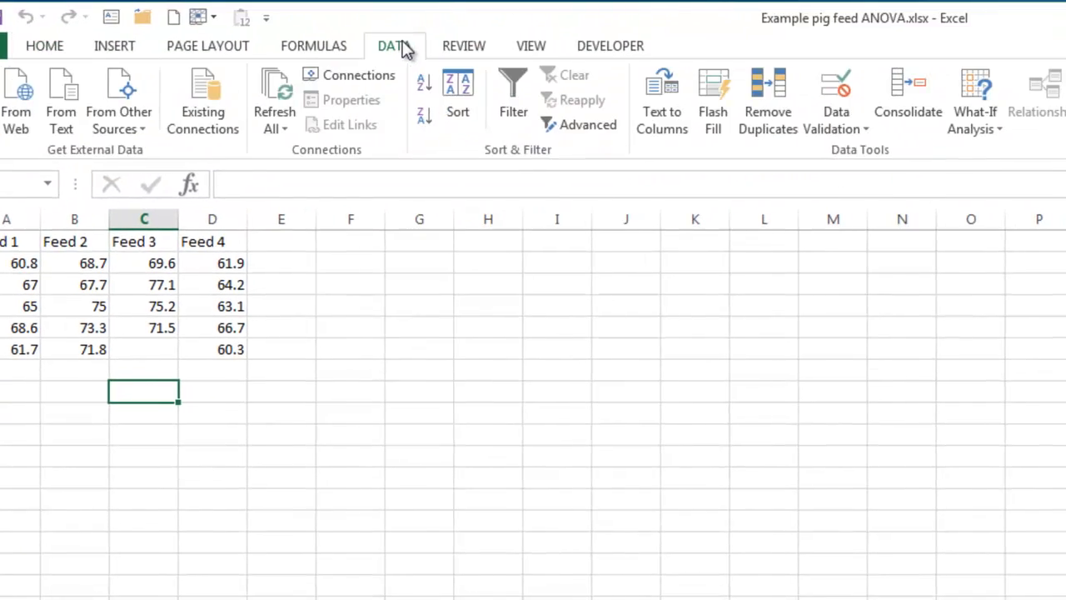
{"action": "left_click", "coordinate": [880, 69]}
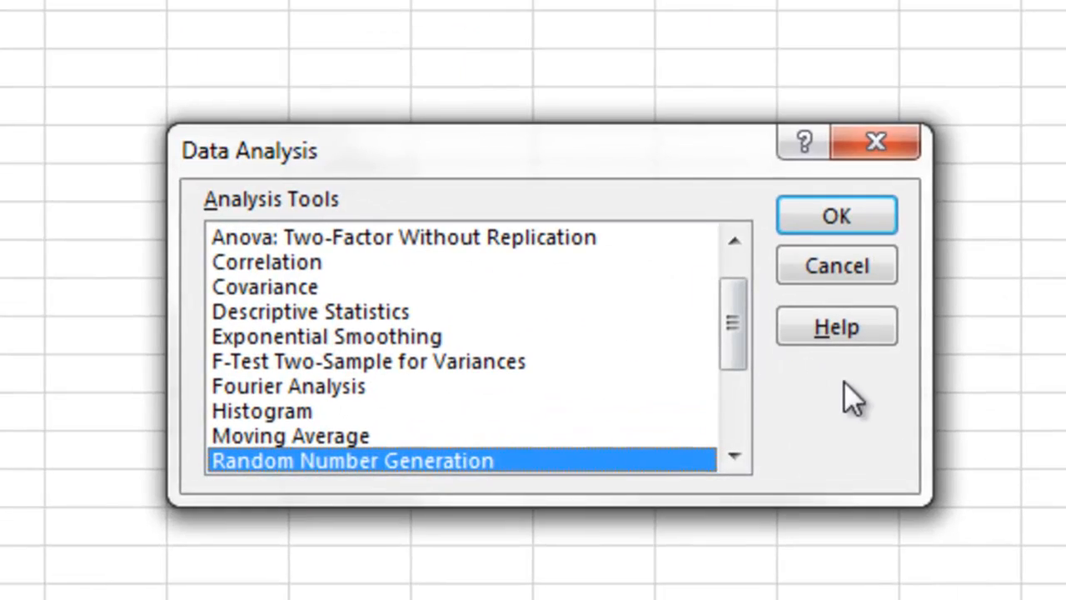
{"action": "double_click", "coordinate": [734, 243]}
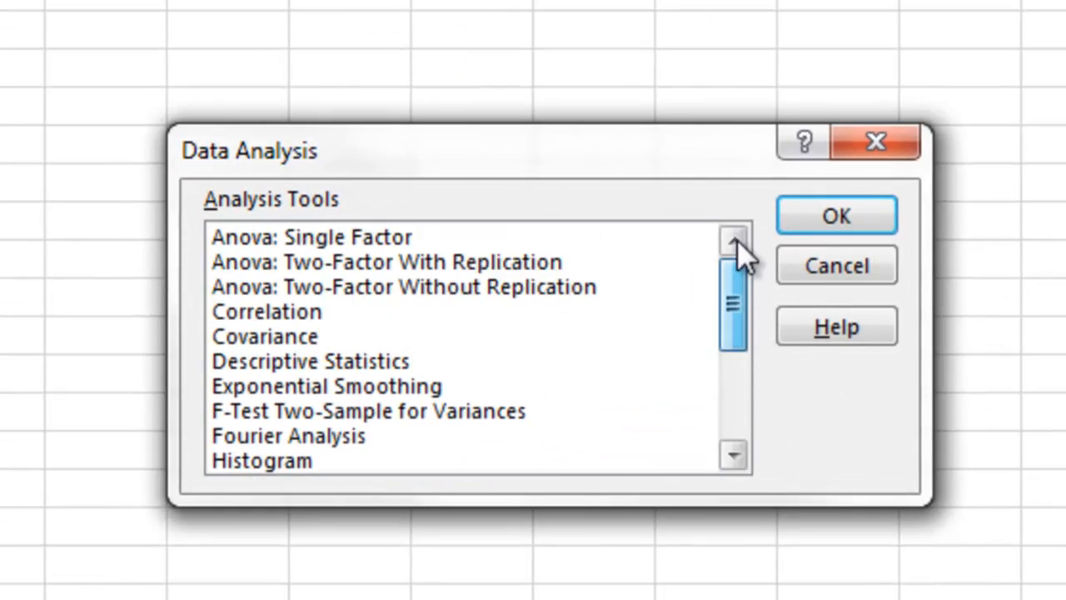
{"action": "left_click", "coordinate": [607, 237]}
{"action": "left_click", "coordinate": [823, 224]}
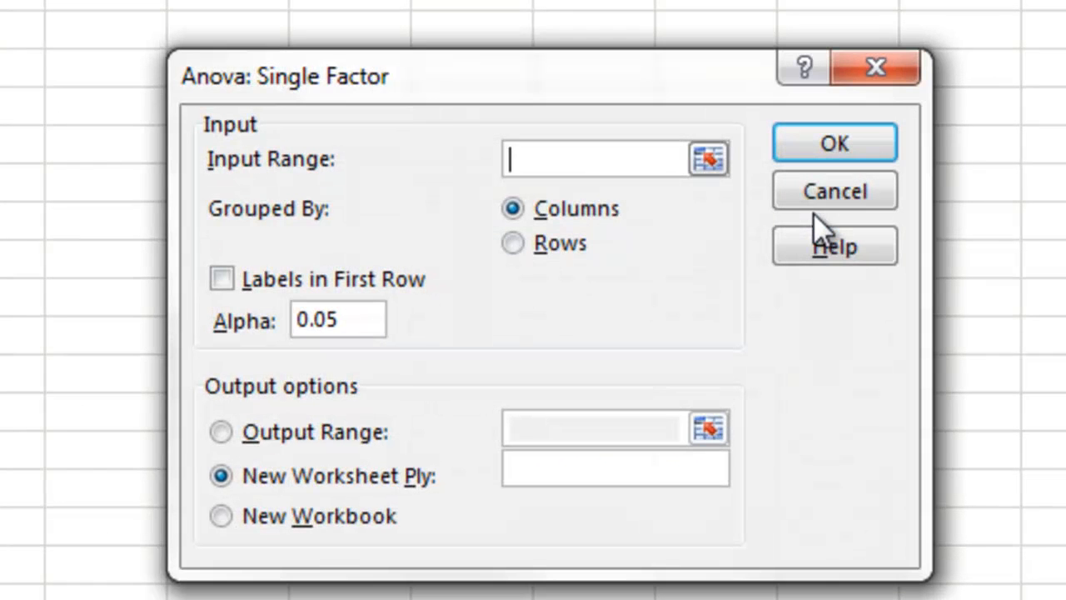
{"action": "left_click_drag", "start_coordinate": [518, 88], "coordinate": [560, 158]}
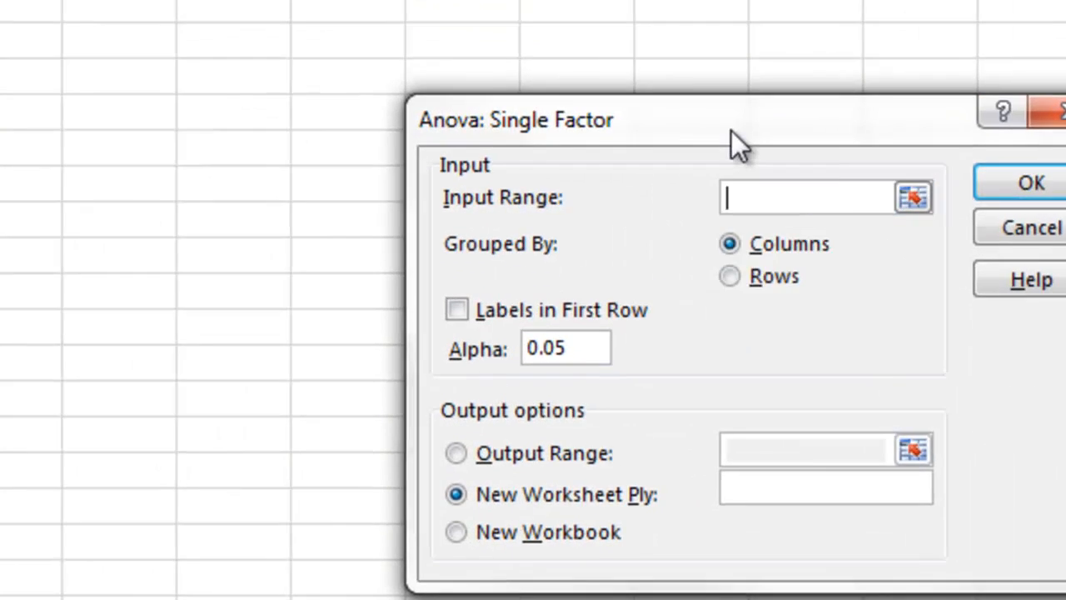
{"action": "left_click_drag", "start_coordinate": [795, 190], "coordinate": [832, 159]}
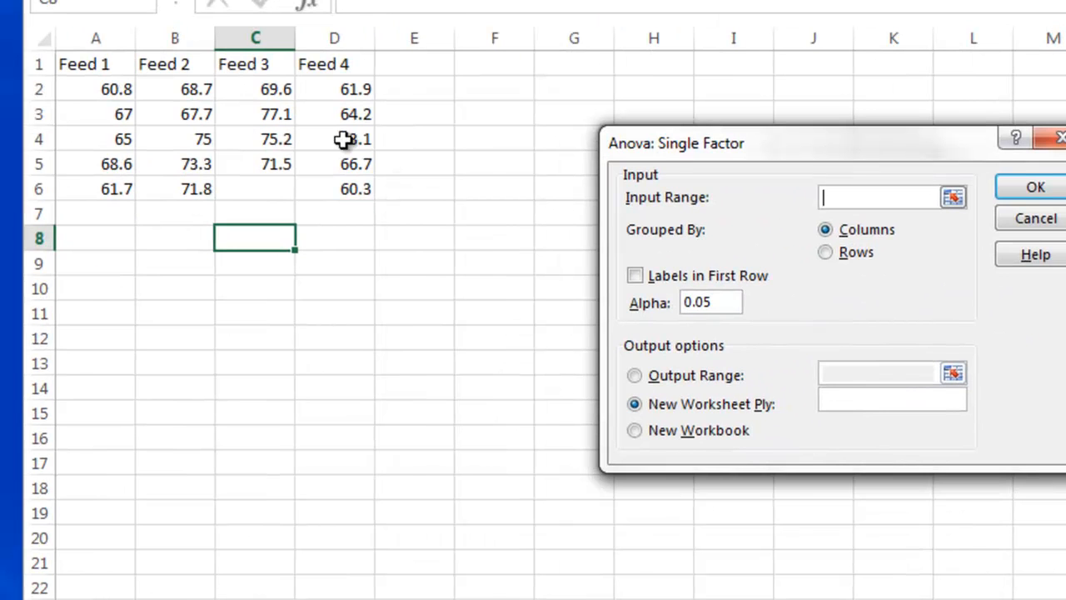
Run the ANOVA on A1:D6 grouped by columns, with labels in the first row and the output range at F1.
{"action": "left_click", "coordinate": [119, 60]}
{"action": "left_click_drag", "start_coordinate": [119, 60], "coordinate": [323, 195]}
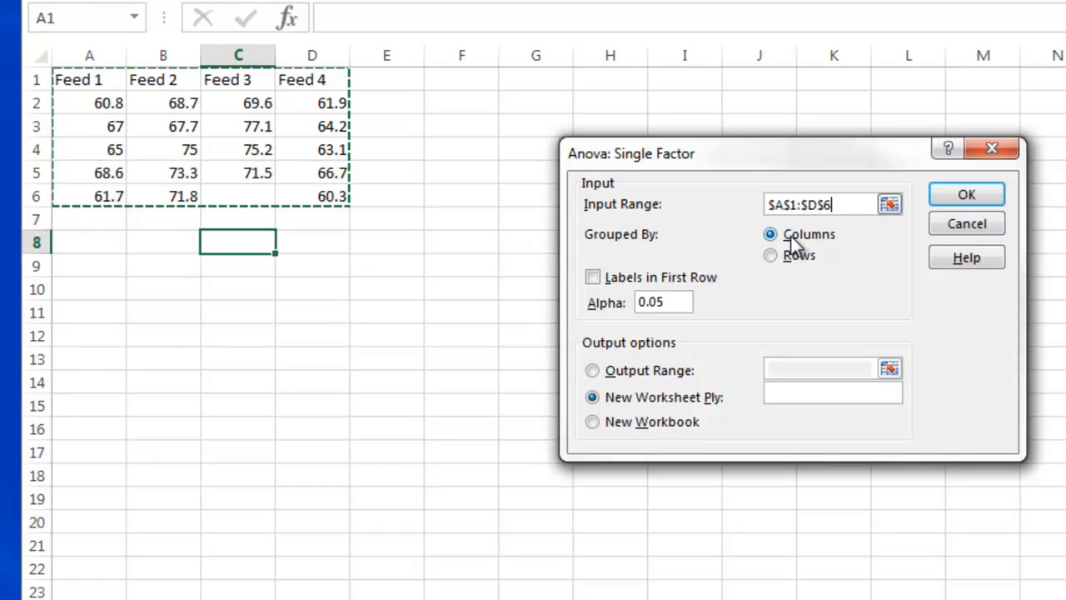
{"action": "left_click", "coordinate": [596, 280]}
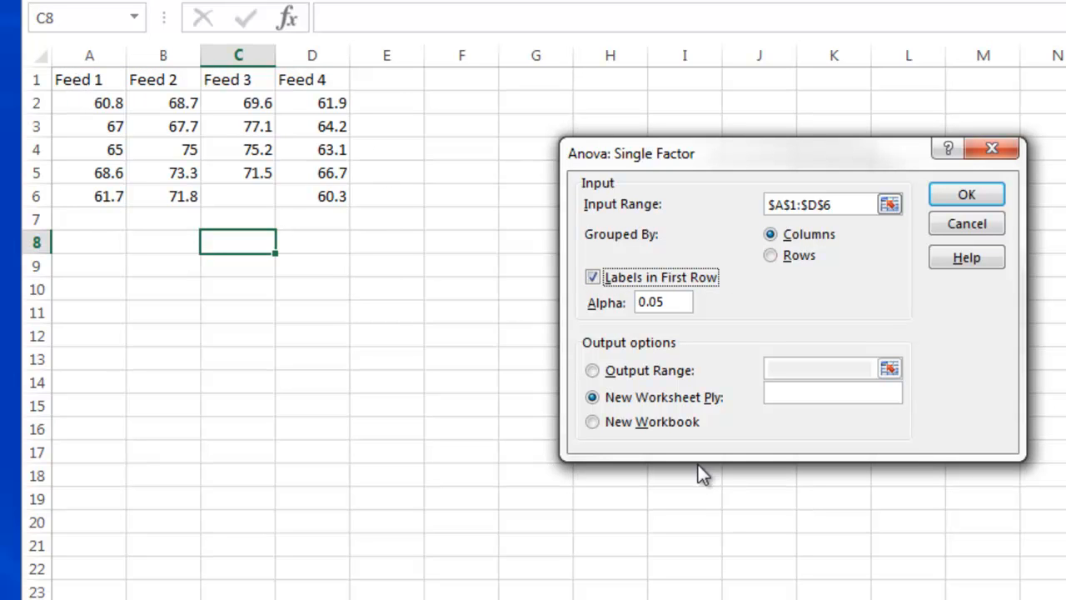
{"action": "left_click", "coordinate": [614, 369]}
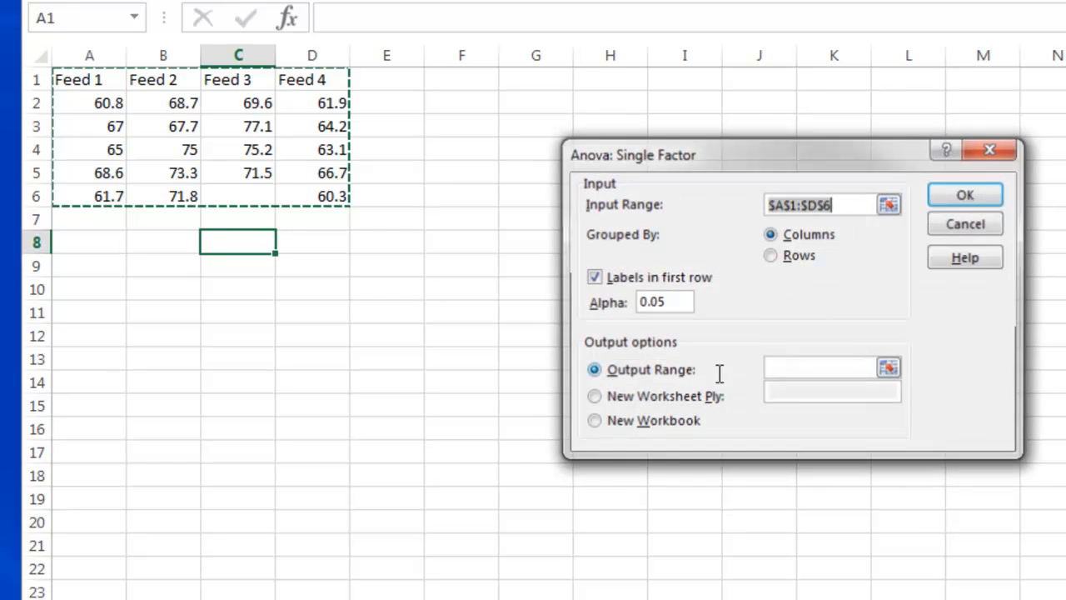
{"action": "left_click", "coordinate": [452, 78]}
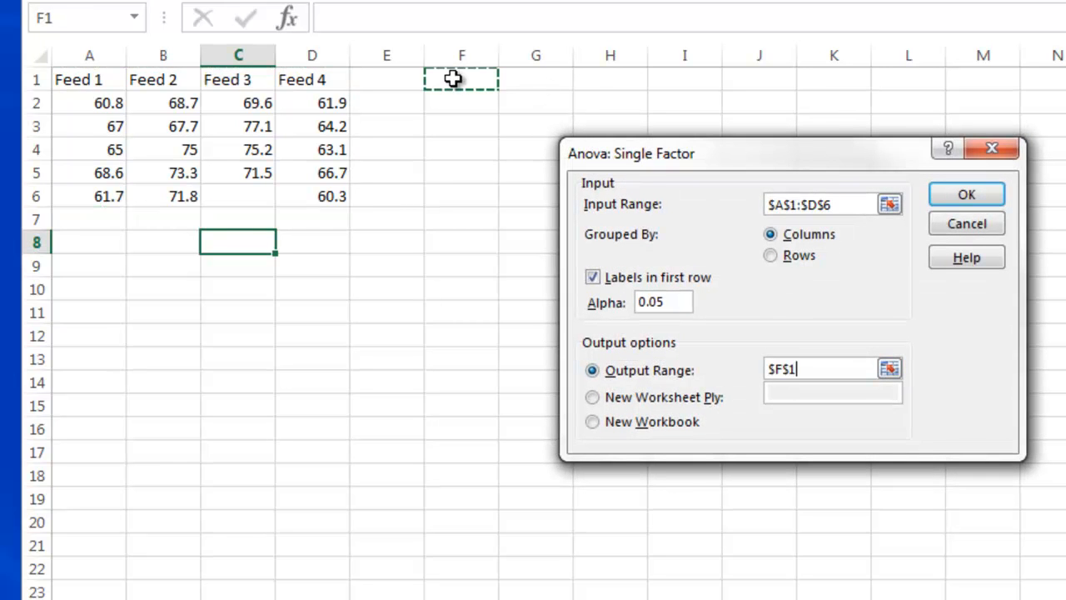
{"action": "left_click", "coordinate": [967, 195]}
Widen columns F through L to fit the ANOVA output, and deselect them.
{"action": "double_click", "coordinate": [499, 52]}
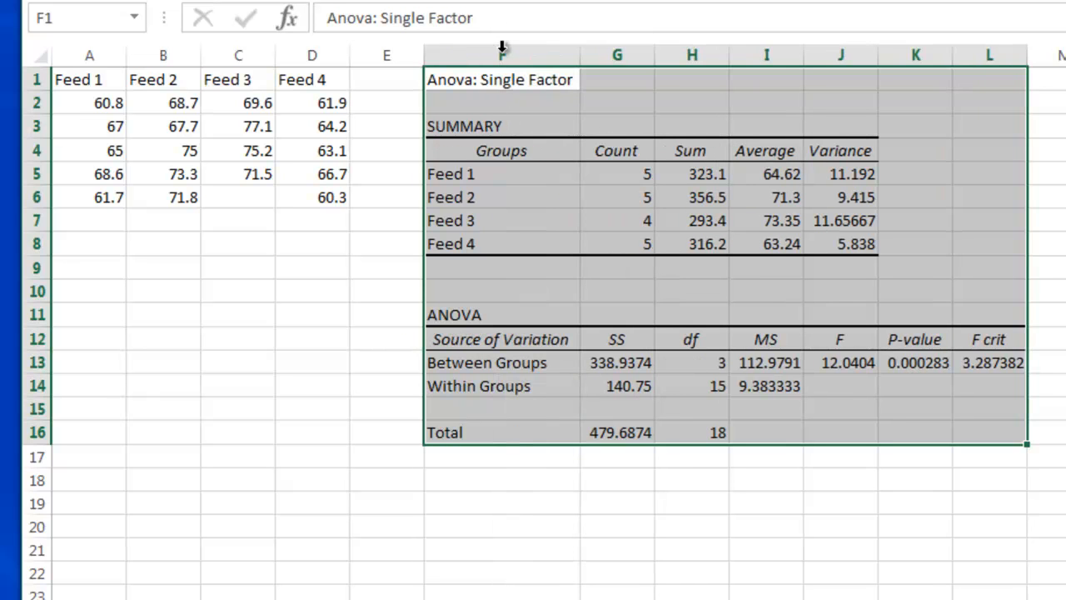
{"action": "left_click_drag", "start_coordinate": [665, 51], "coordinate": [677, 51]}
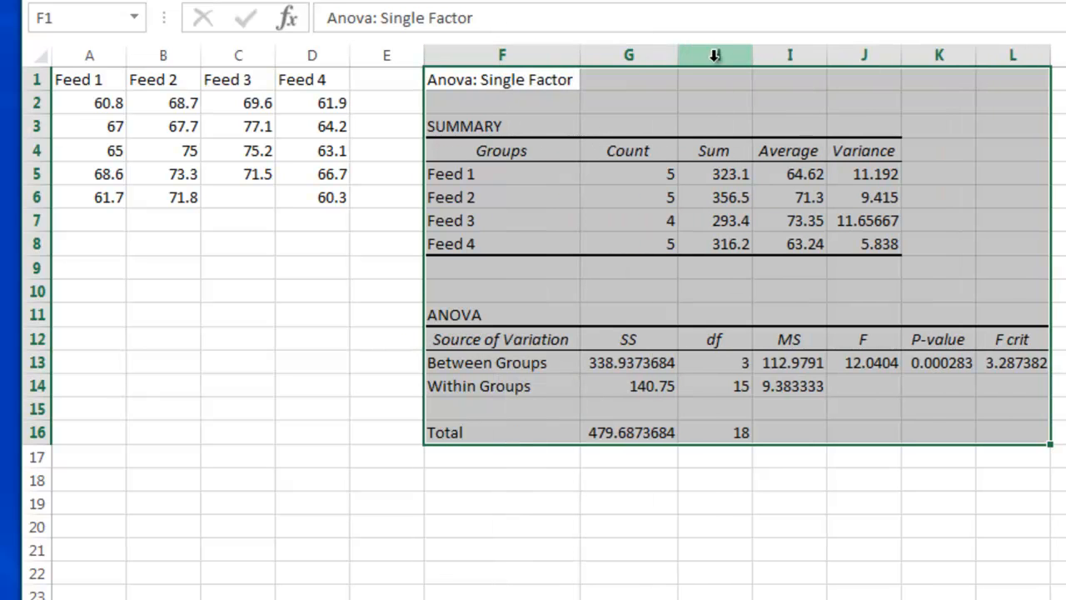
{"action": "left_click_drag", "start_coordinate": [741, 51], "coordinate": [1023, 64]}
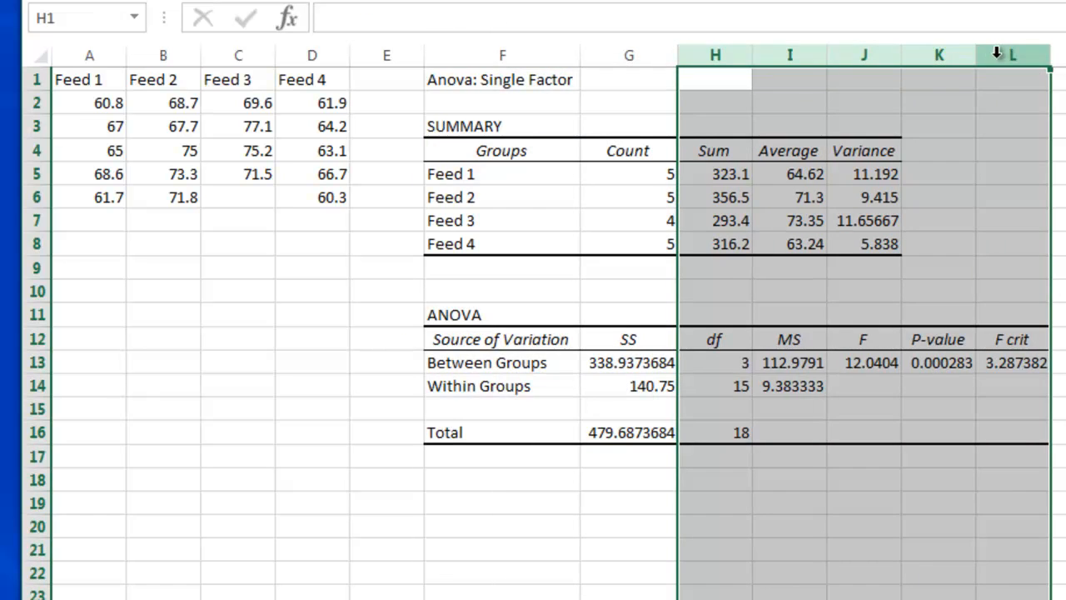
{"action": "double_click", "coordinate": [975, 56]}
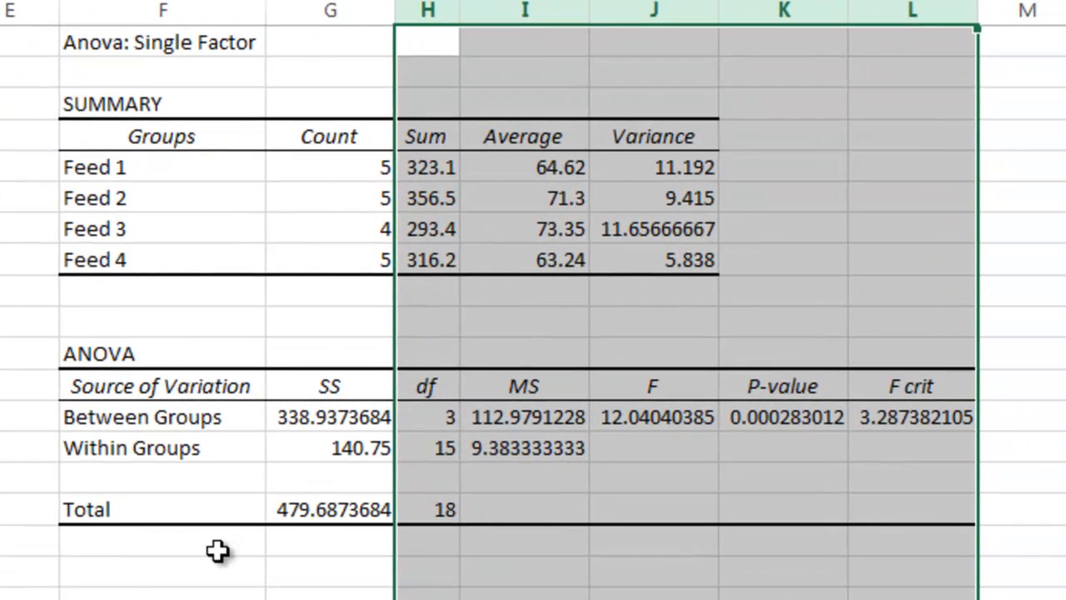
{"action": "left_click", "coordinate": [515, 464]}
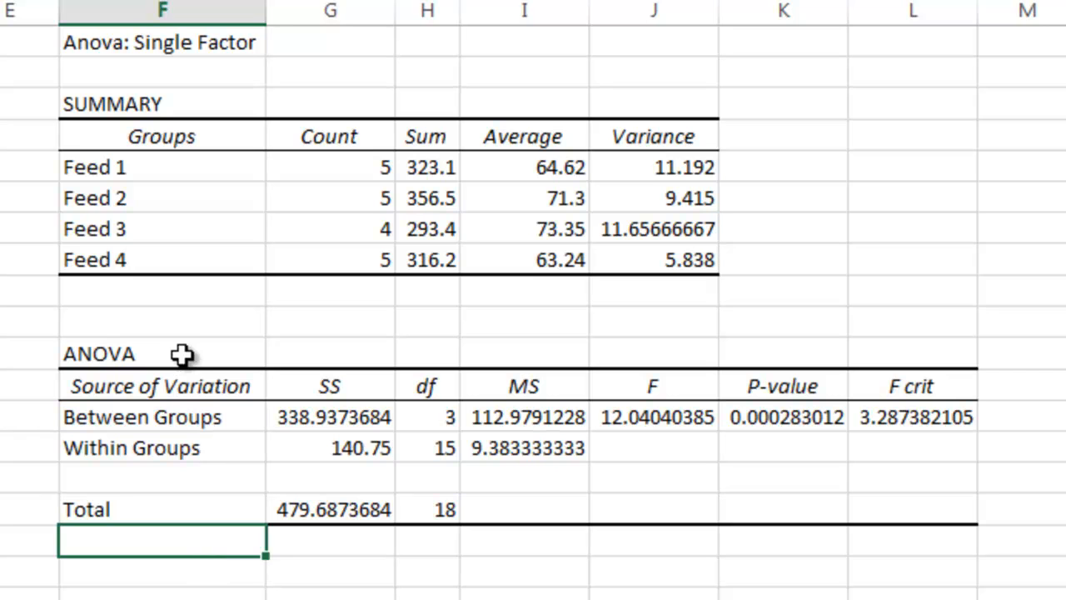
Examine the group names, counts and averages in the ANOVA summary, and the between-groups P-value.
{"action": "left_click", "coordinate": [147, 170]}
{"action": "left_click_drag", "start_coordinate": [147, 170], "coordinate": [247, 261]}
{"action": "left_click_drag", "start_coordinate": [348, 161], "coordinate": [348, 259]}
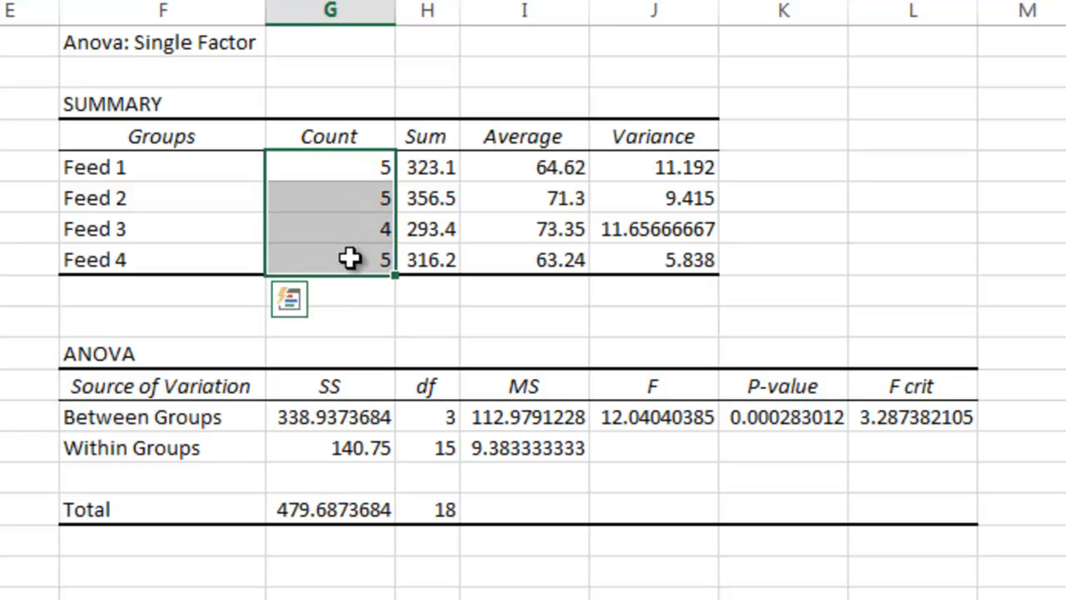
{"action": "left_click_drag", "start_coordinate": [566, 166], "coordinate": [566, 258]}
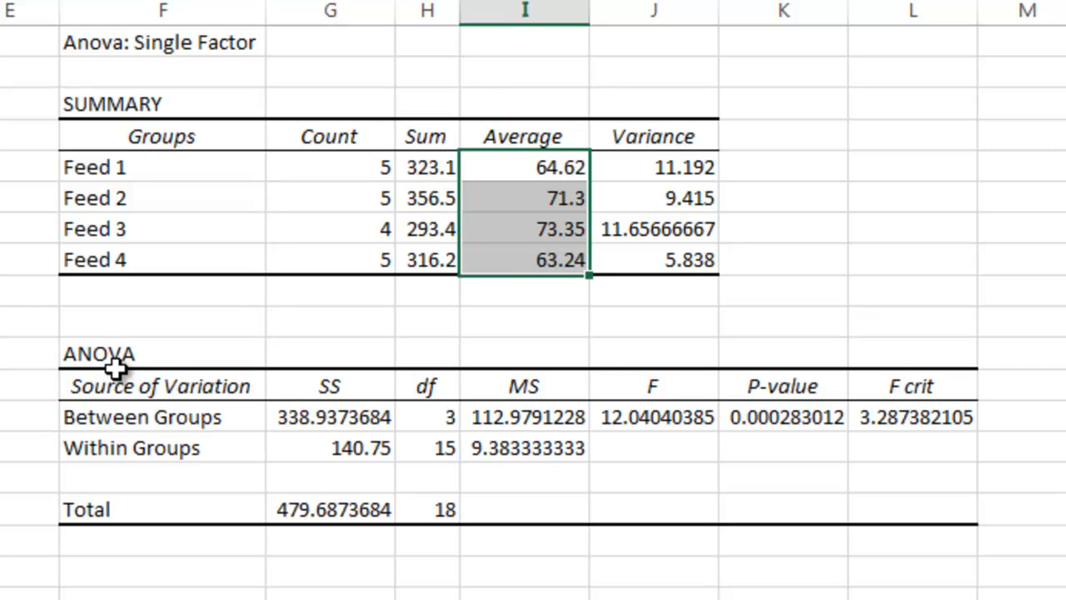
{"action": "left_click", "coordinate": [785, 419]}
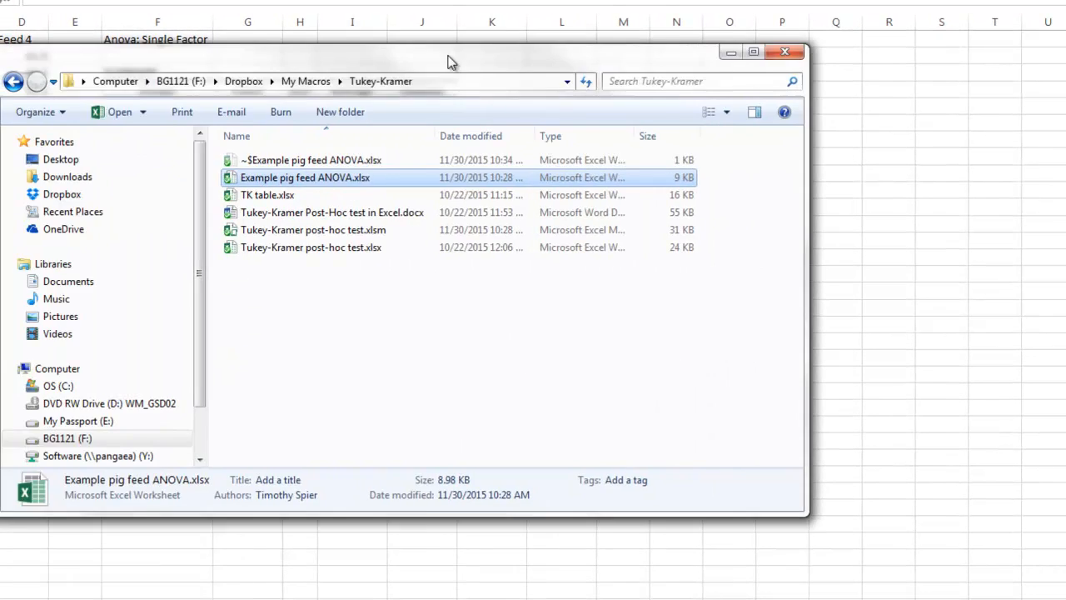
Open Tukey-Kramer post-hoc test.xlsm from the Tukey-Kramer folder and enable its macro content.
{"action": "left_click_drag", "start_coordinate": [447, 61], "coordinate": [464, 0]}
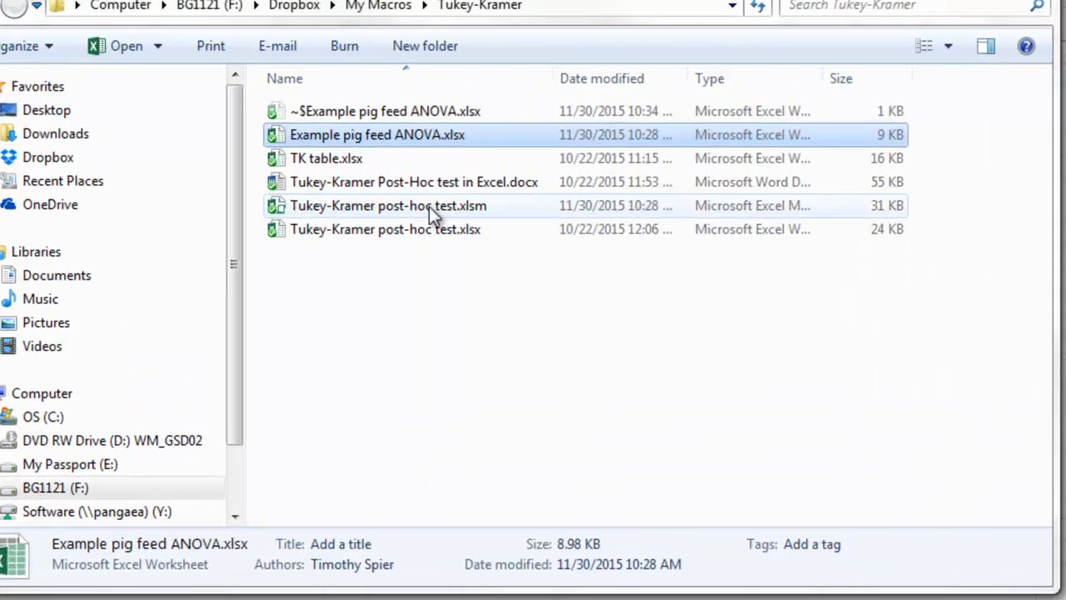
{"action": "left_click", "coordinate": [353, 152]}
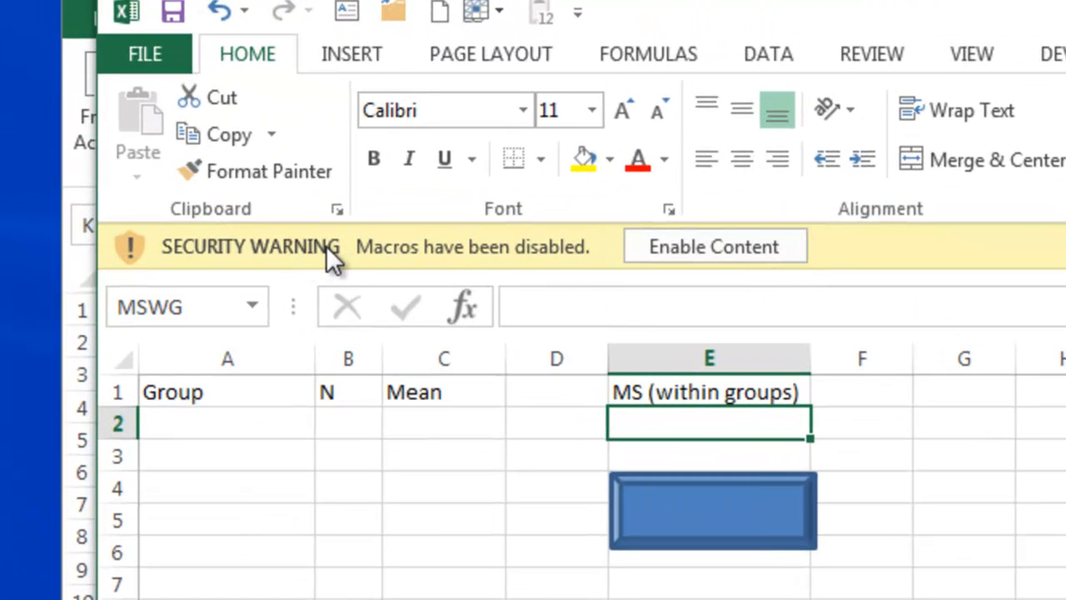
{"action": "left_click", "coordinate": [746, 245]}
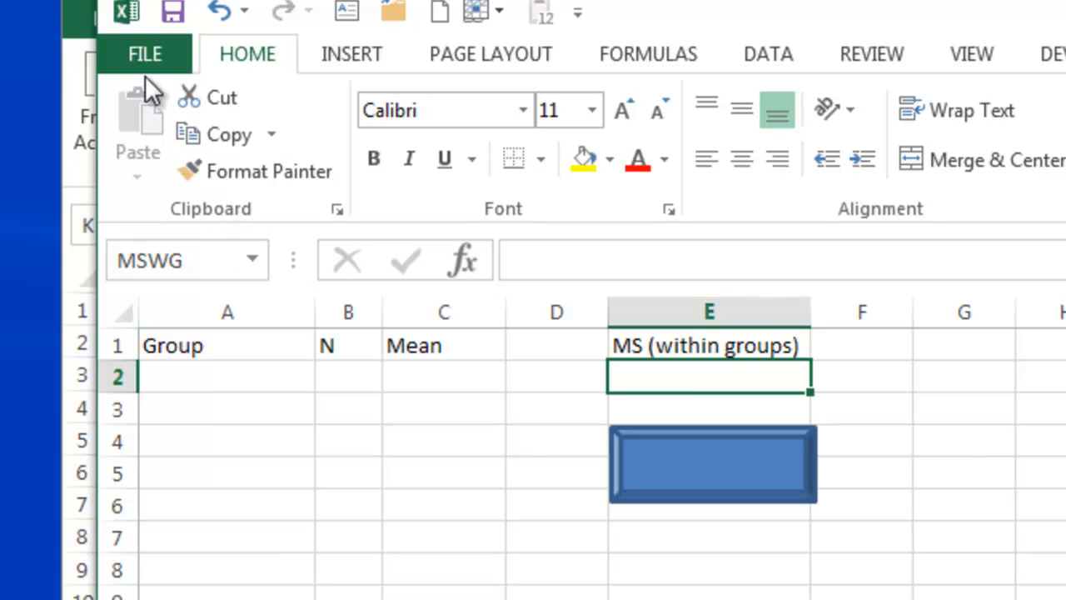
Review the Macro Settings in the Trust Center, keeping Disable all macros with notification, and close the options dialogs.
{"action": "left_click", "coordinate": [141, 53]}
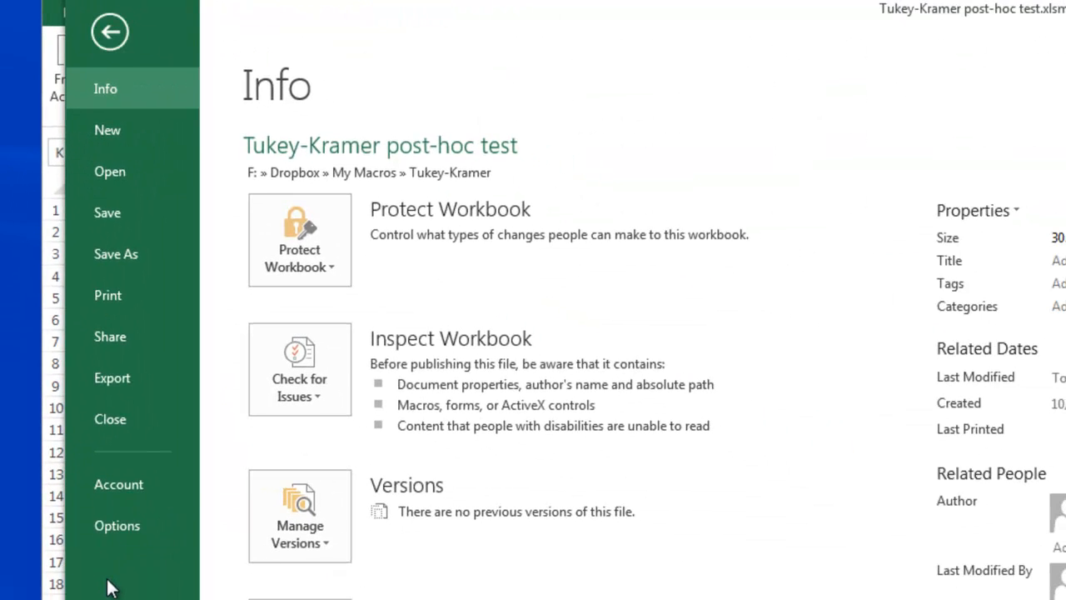
{"action": "left_click", "coordinate": [112, 527]}
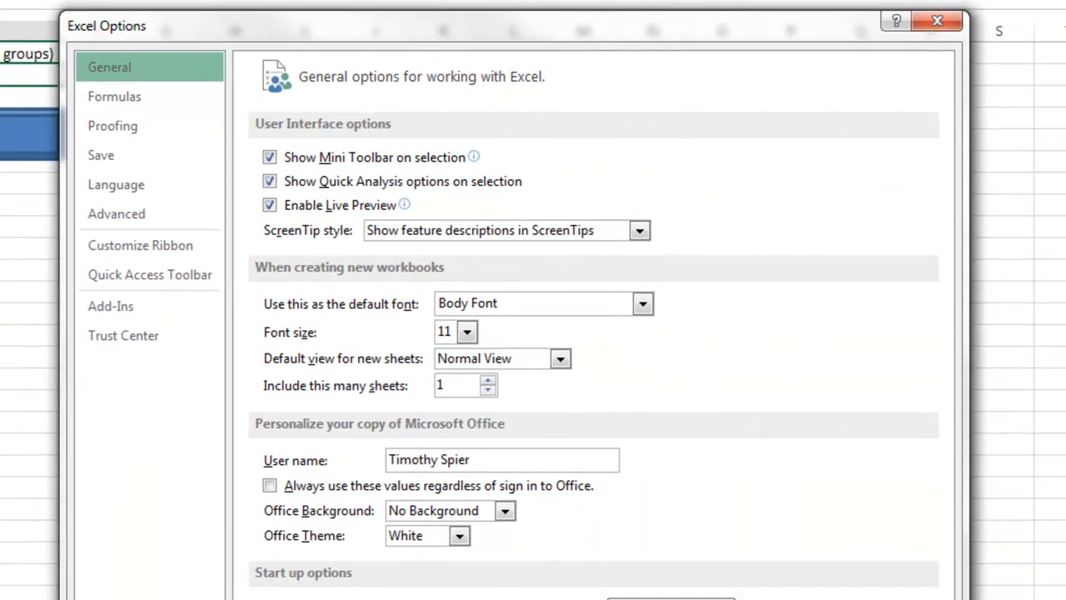
{"action": "left_click", "coordinate": [110, 345]}
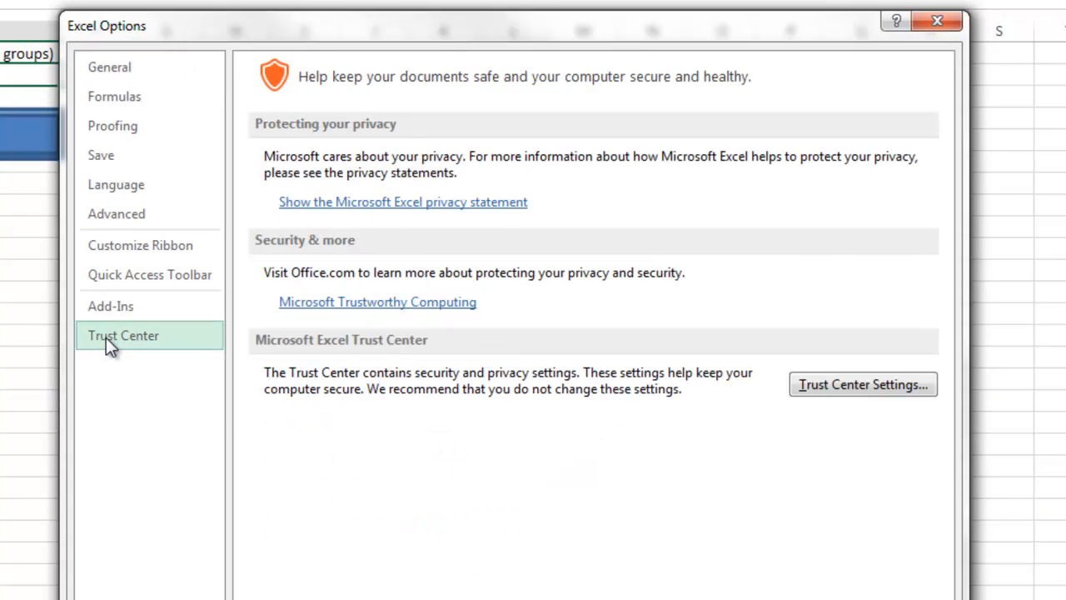
{"action": "left_click", "coordinate": [830, 386]}
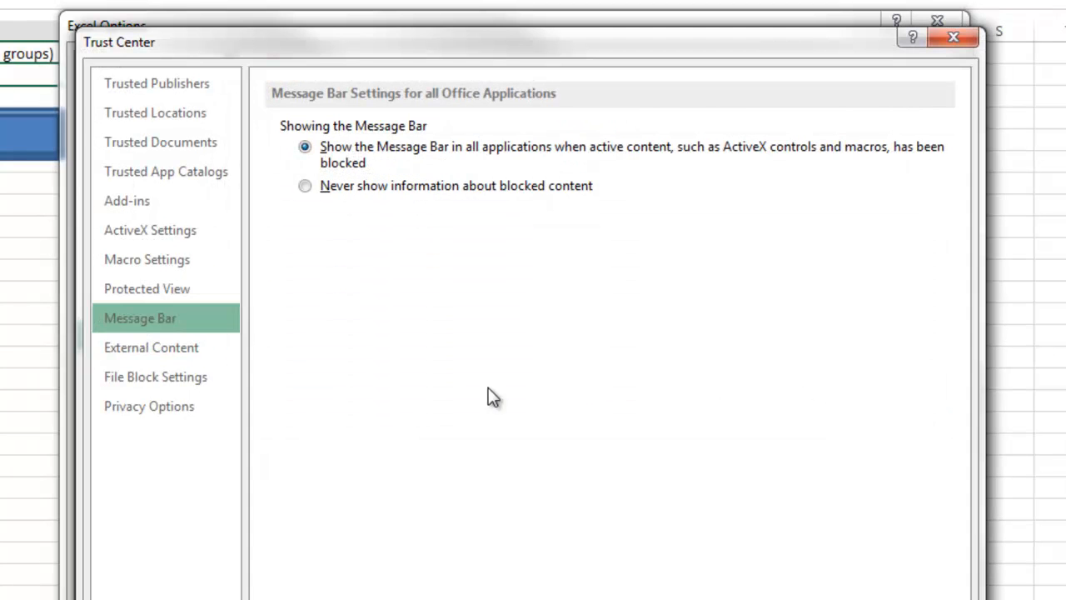
{"action": "left_click", "coordinate": [167, 260]}
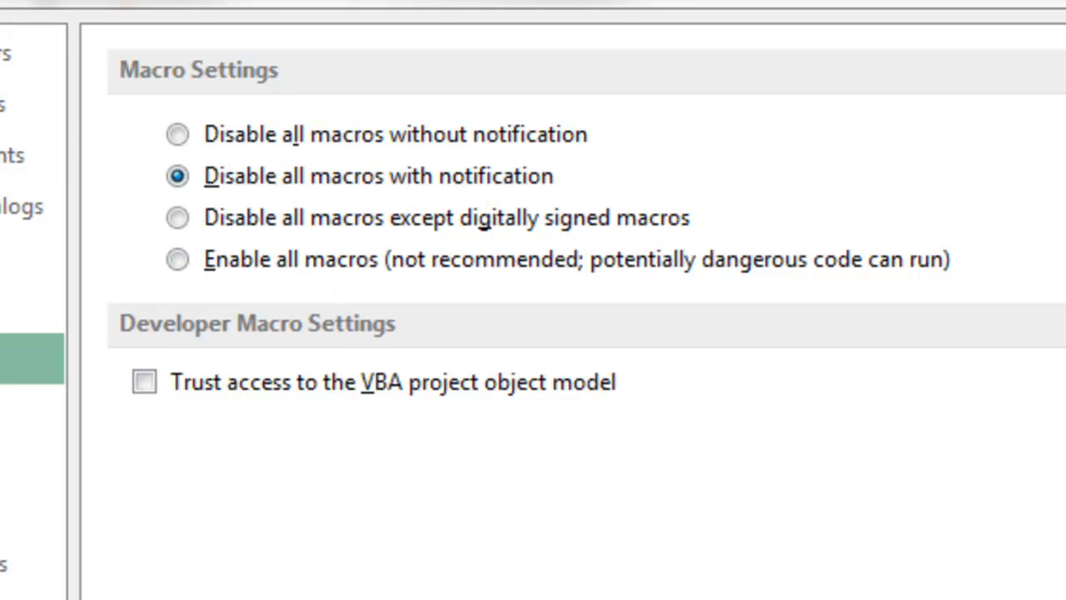
{"action": "left_click", "coordinate": [729, 571]}
{"action": "left_click", "coordinate": [726, 561]}
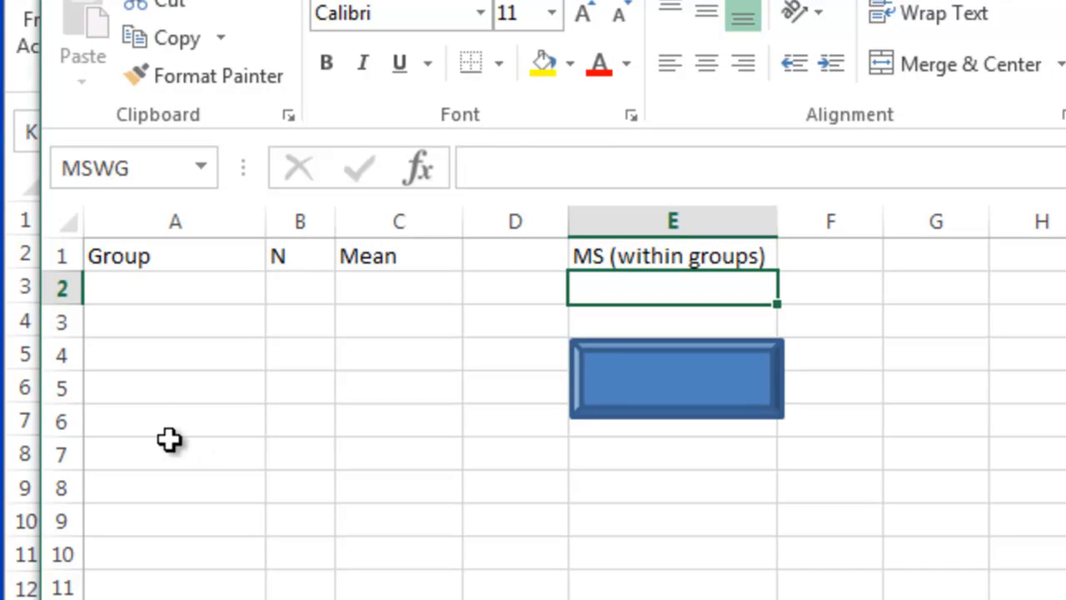
Examine the Group, N, Mean and MS (within groups) entry cells in the Tukey-Kramer workbook.
{"action": "left_click", "coordinate": [159, 289]}
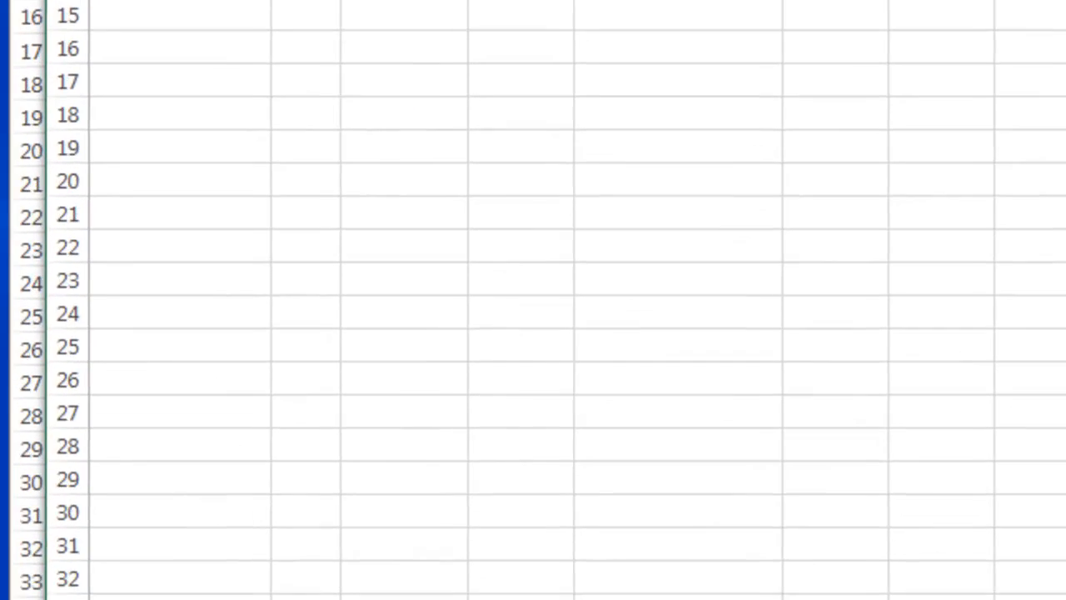
{"action": "left_click_drag", "start_coordinate": [195, 176], "coordinate": [194, 311]}
{"action": "left_click_drag", "start_coordinate": [332, 176], "coordinate": [338, 306]}
{"action": "left_click_drag", "start_coordinate": [457, 177], "coordinate": [458, 302]}
{"action": "left_click", "coordinate": [654, 175]}
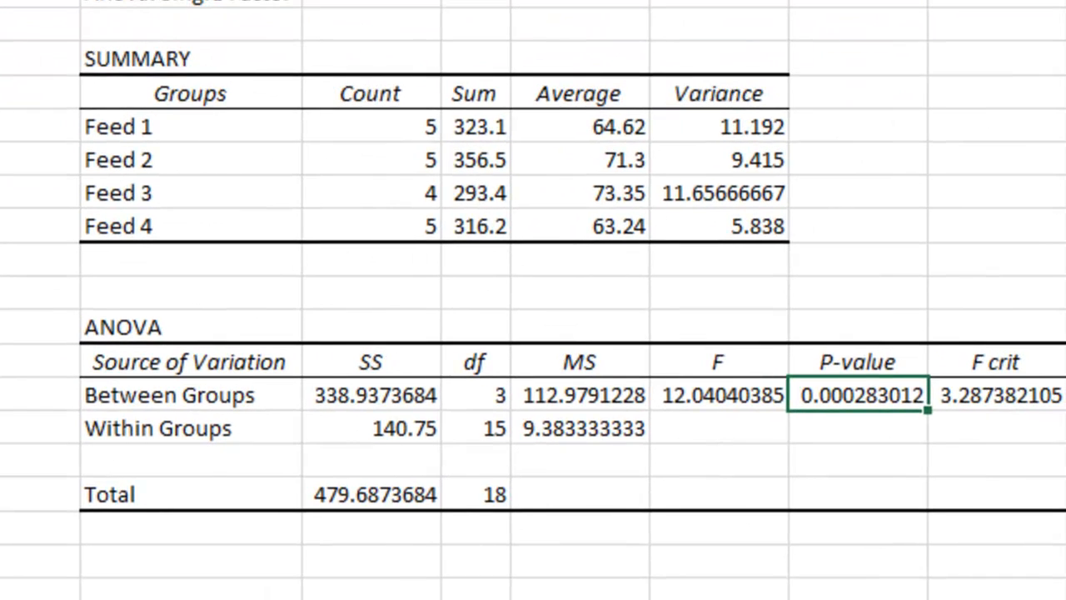
Copy the group names, counts and averages of Feed 1 to Feed 4 from the ANOVA summary into the Tukey-Kramer workbook, starting at cell A2.
{"action": "left_click_drag", "start_coordinate": [199, 134], "coordinate": [374, 222]}
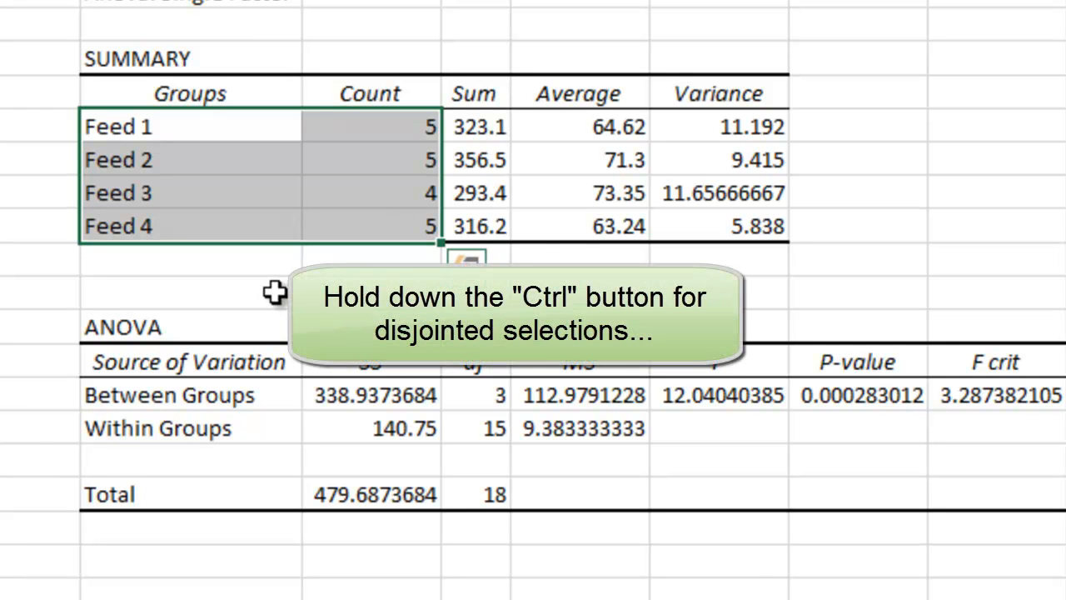
{"action": "left_click_drag", "start_coordinate": [571, 125], "coordinate": [577, 220]}
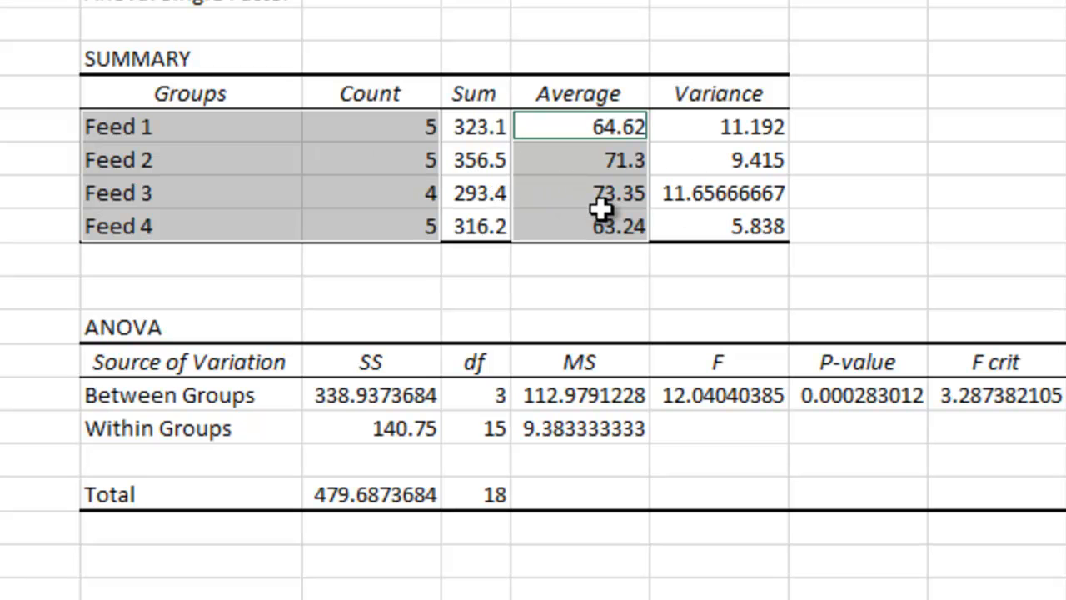
{"action": "key", "text": "ctrl+c"}
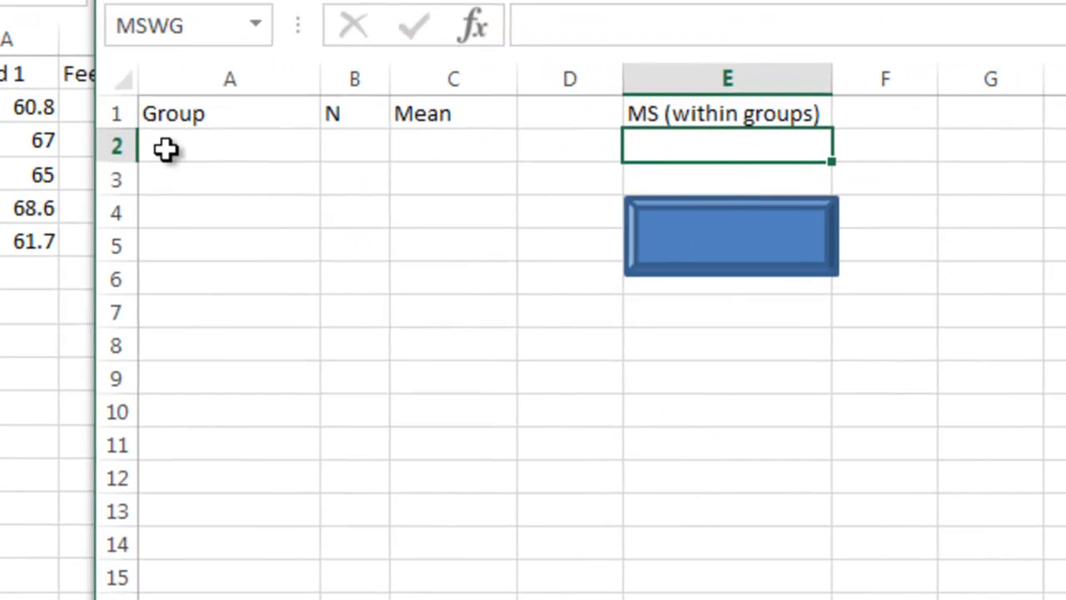
{"action": "left_click", "coordinate": [170, 147]}
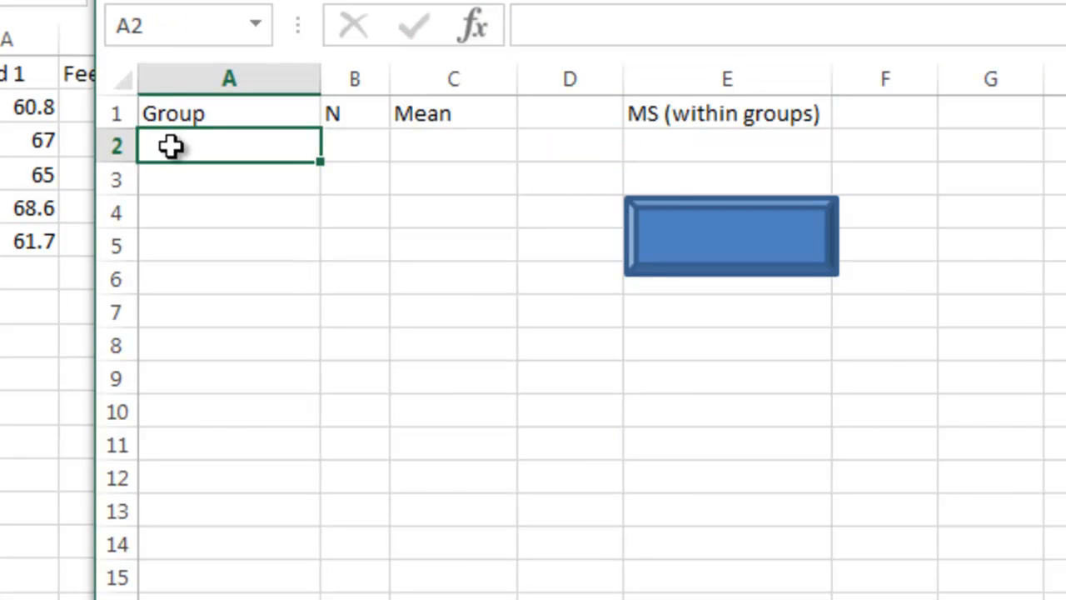
{"action": "key", "text": "ctrl+v"}
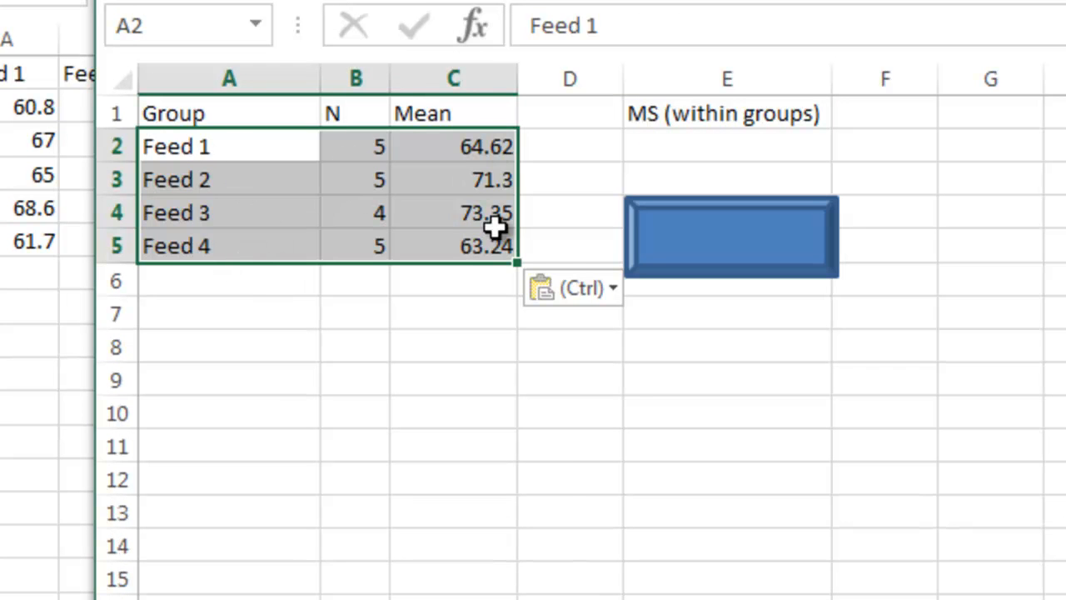
Copy the within-groups MS from the ANOVA table into cell E2 of the Tukey-Kramer workbook and run the post-hoc test macro.
{"action": "left_click", "coordinate": [722, 147]}
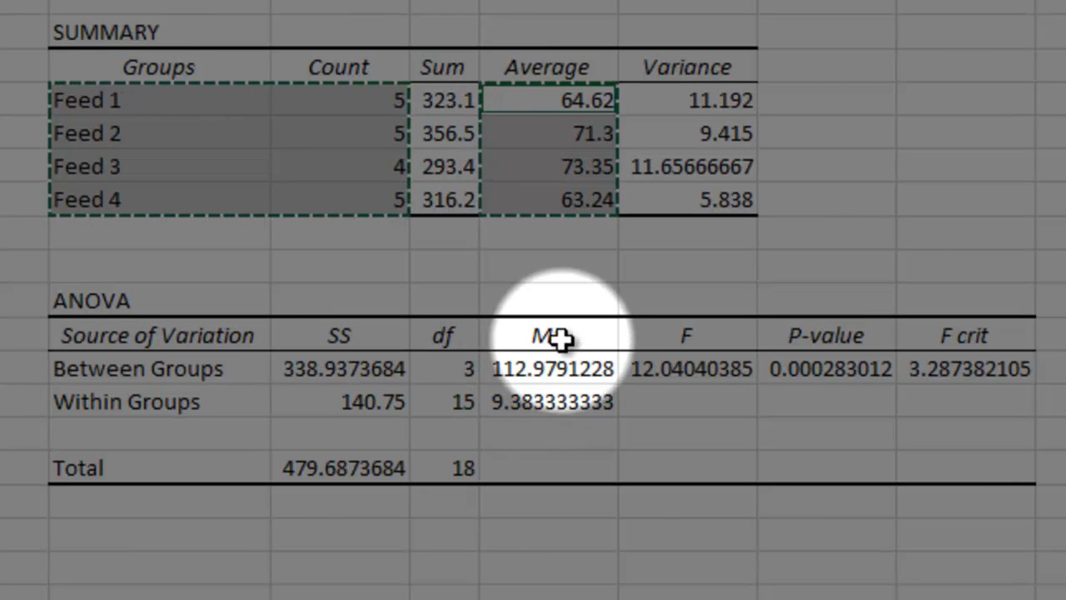
{"action": "left_click", "coordinate": [551, 400]}
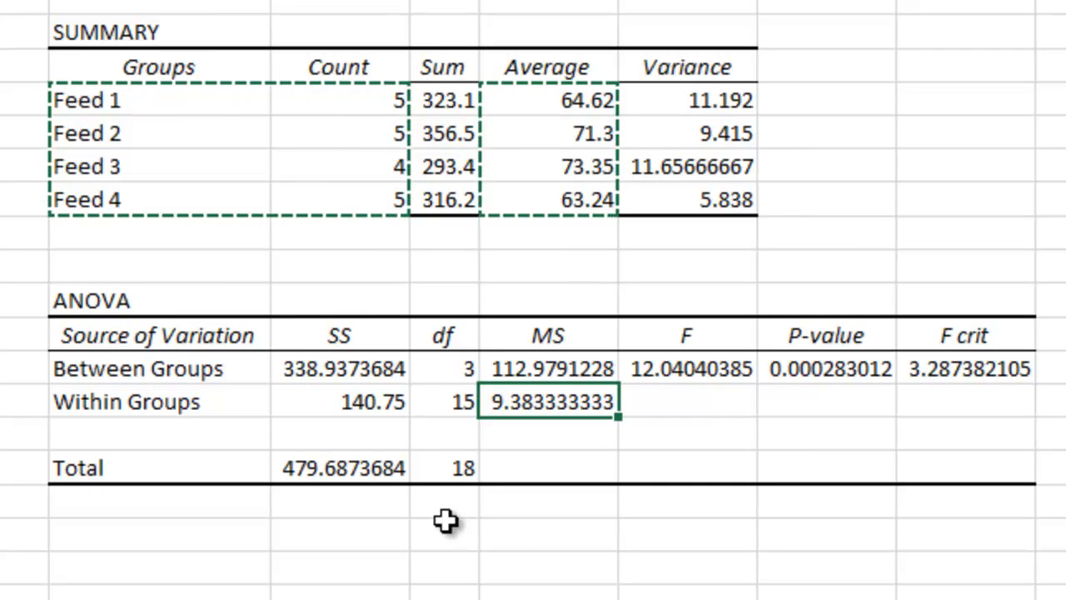
{"action": "key", "text": "ctrl+c"}
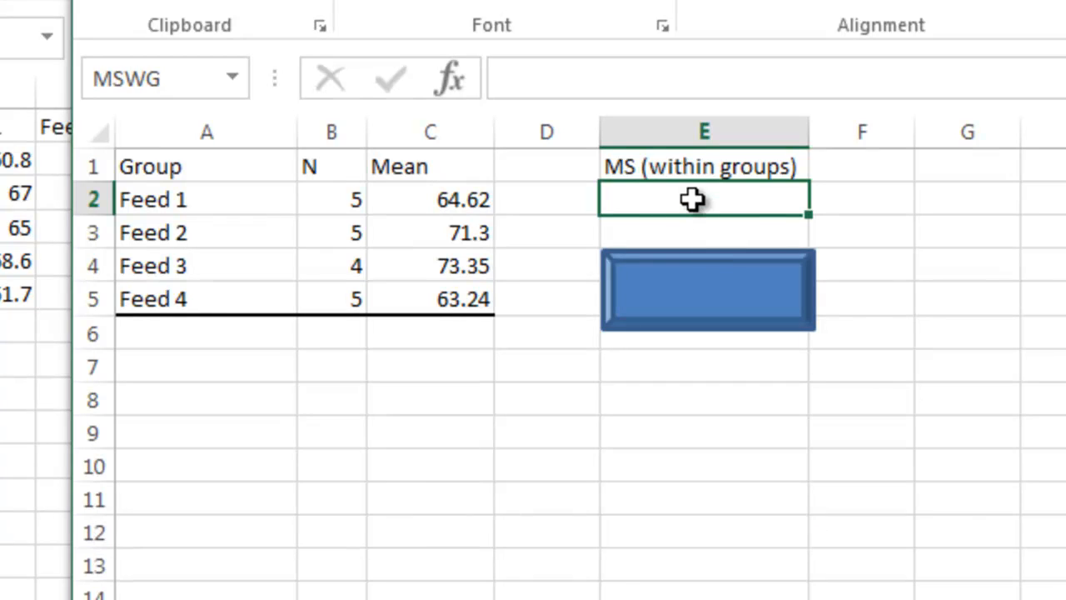
{"action": "key", "text": "ctrl+v"}
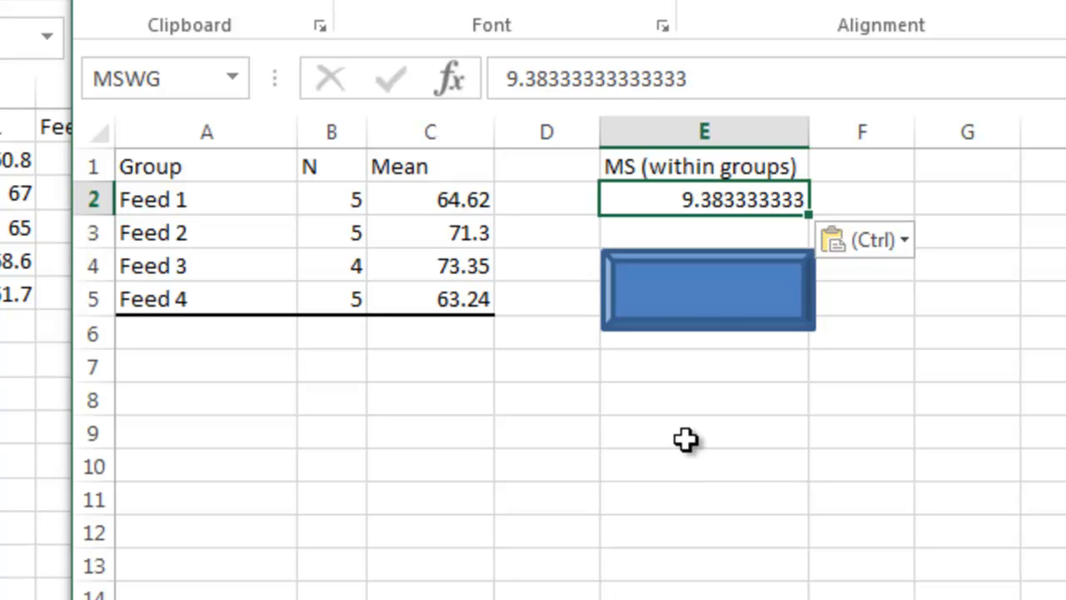
{"action": "left_click", "coordinate": [705, 315]}
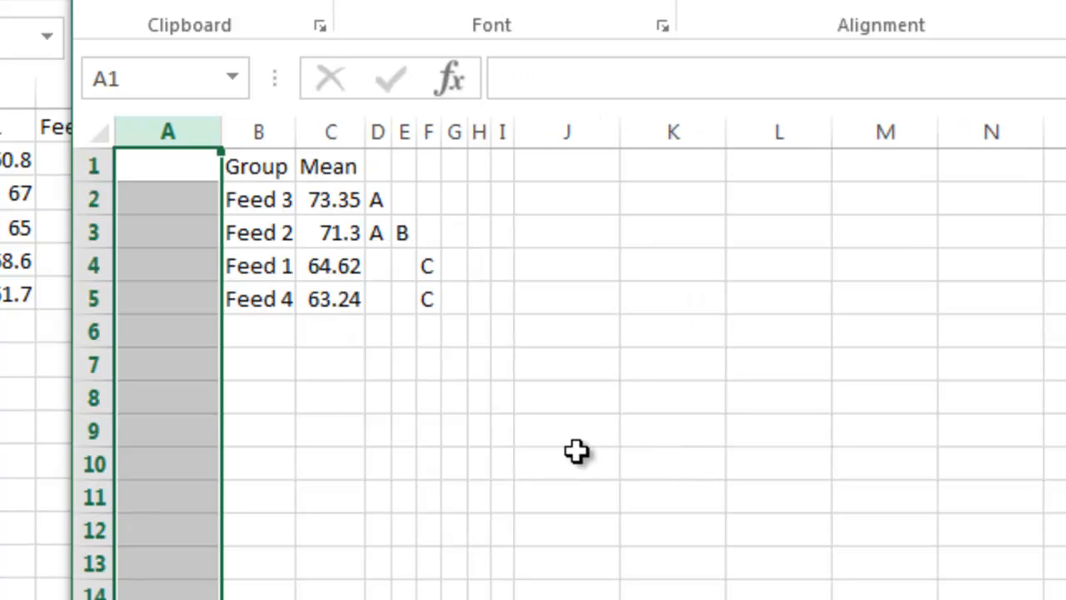
Examine the order of the feed groups, their means and the grouping letters in the Tukey-Kramer output, especially those for Feed 3 and Feed 2.
{"action": "left_click", "coordinate": [255, 196]}
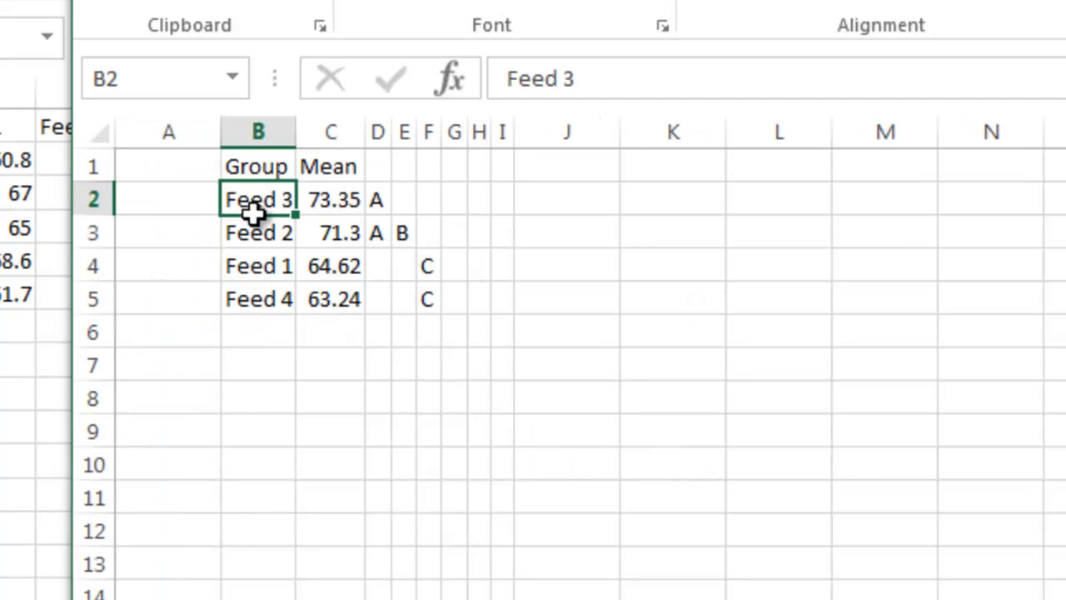
{"action": "left_click", "coordinate": [257, 237]}
{"action": "left_click", "coordinate": [267, 268]}
{"action": "left_click", "coordinate": [273, 300]}
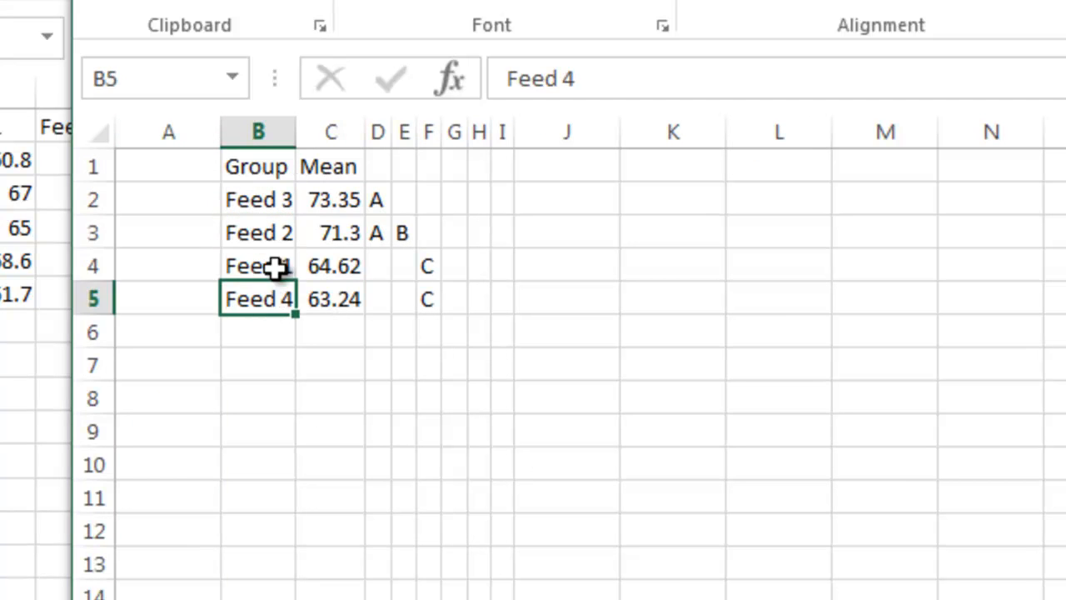
{"action": "left_click", "coordinate": [348, 197]}
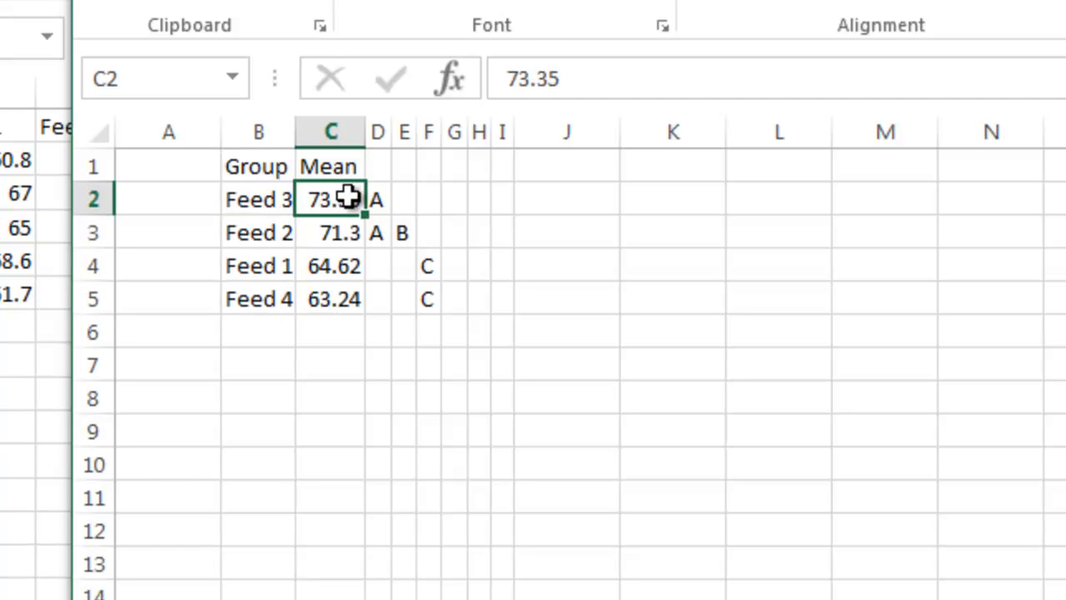
{"action": "left_click", "coordinate": [334, 300]}
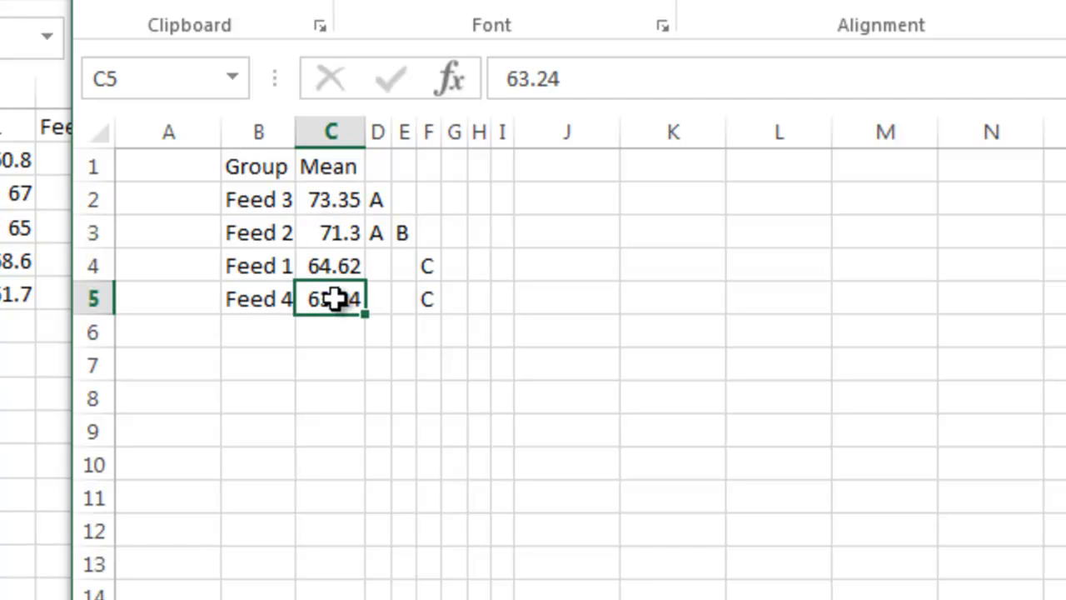
{"action": "left_click_drag", "start_coordinate": [380, 198], "coordinate": [443, 301]}
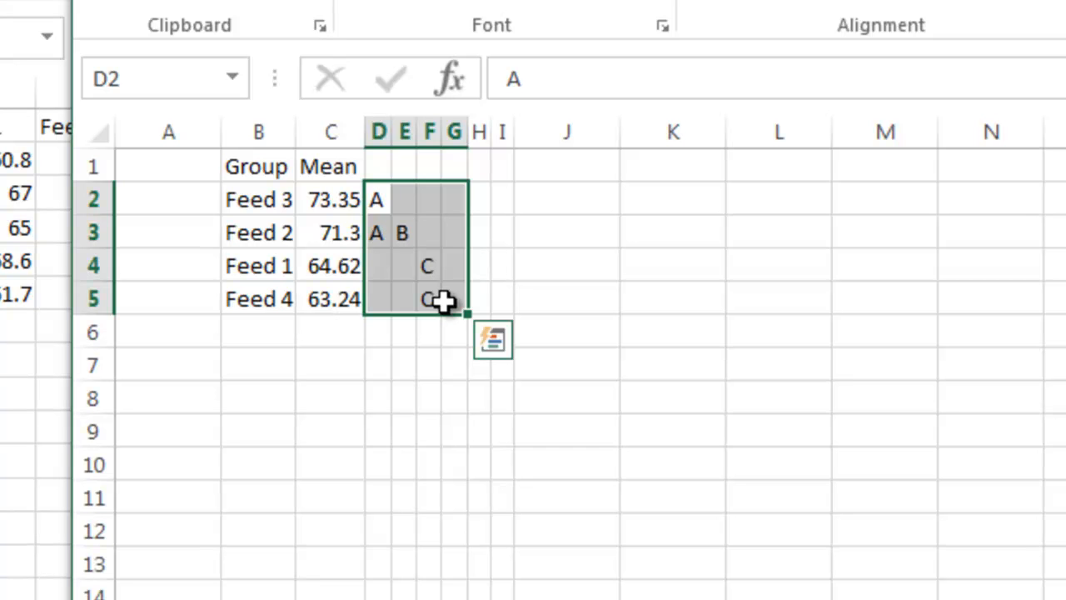
{"action": "left_click", "coordinate": [405, 230]}
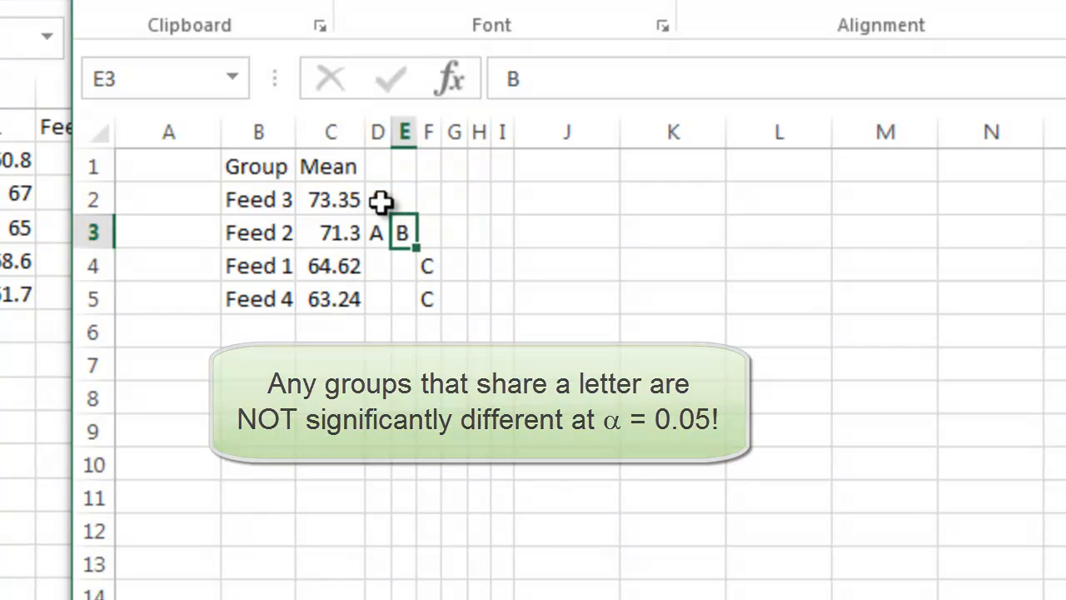
{"action": "left_click", "coordinate": [381, 204]}
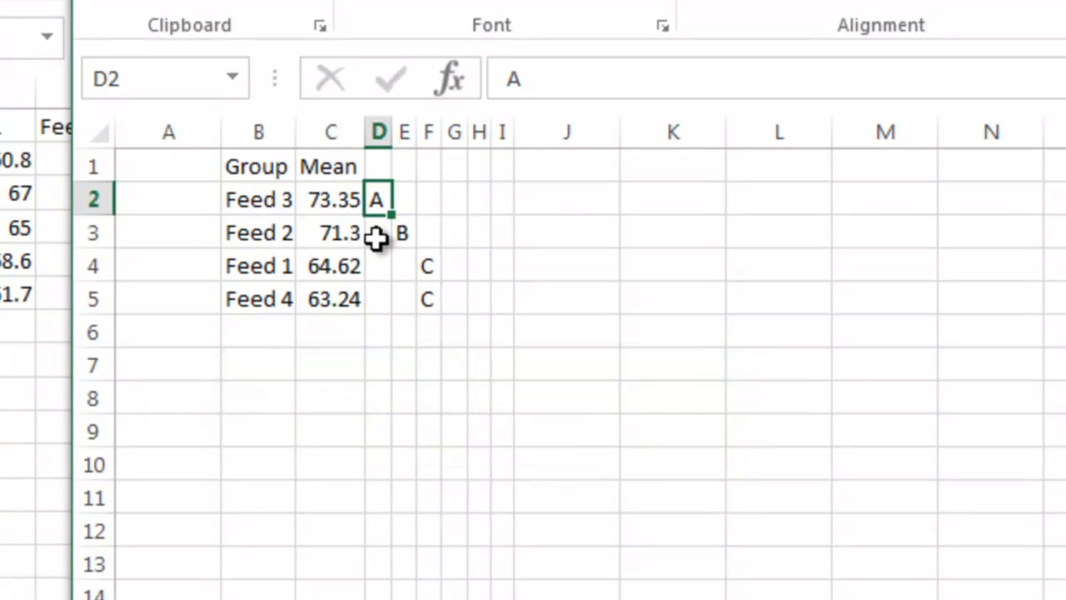
{"action": "left_click", "coordinate": [374, 233]}
{"action": "key", "text": "ctrl+d"}
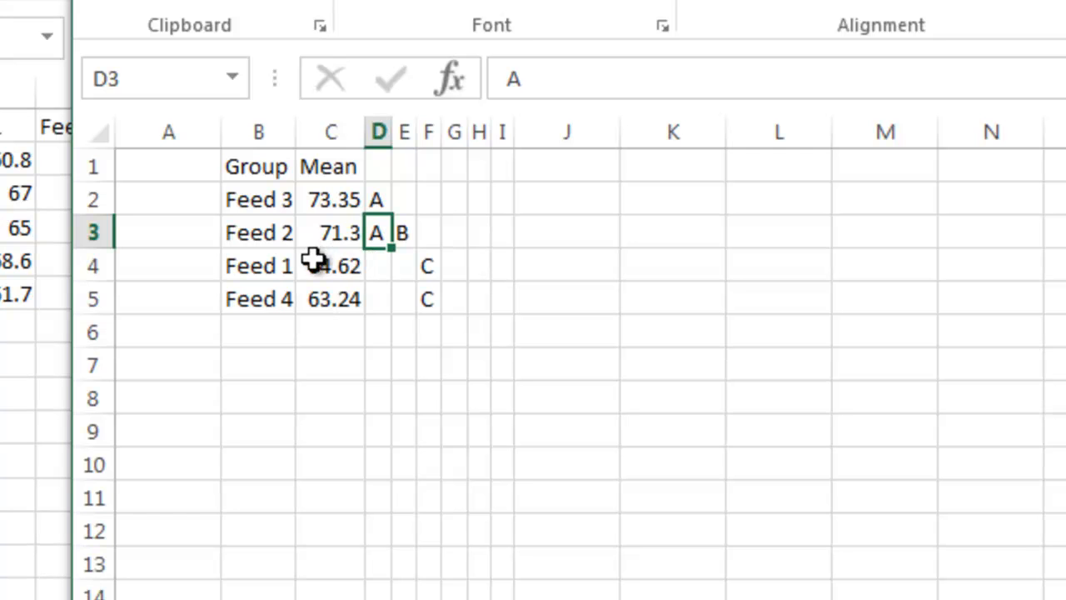
Compare the grouping letters of Feed 1 and Feed 4 with those of Feed 2 and Feed 3 in the output.
{"action": "left_click_drag", "start_coordinate": [278, 266], "coordinate": [301, 304]}
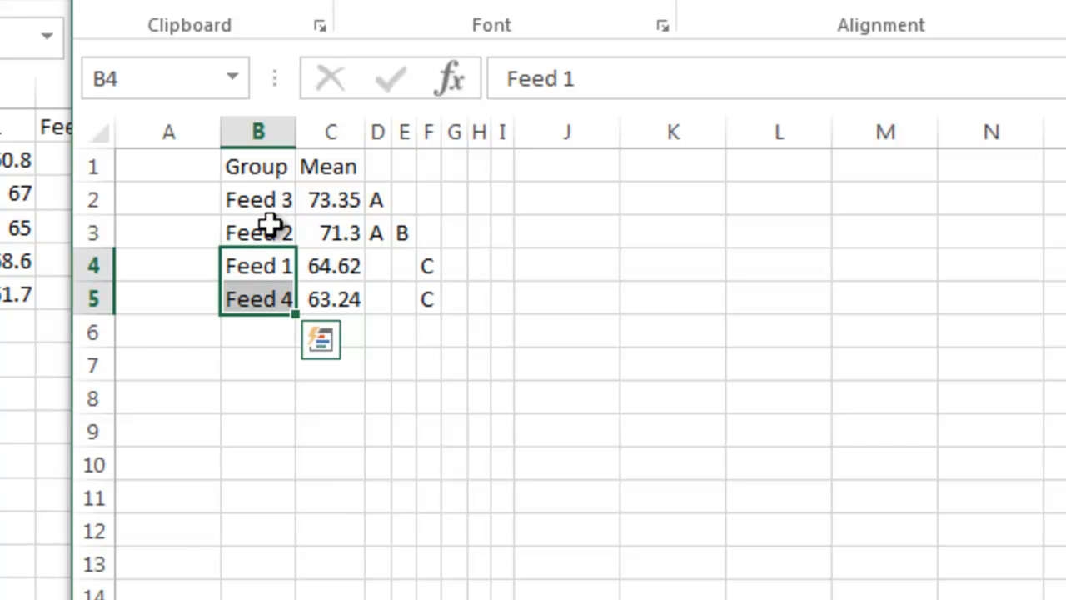
{"action": "left_click_drag", "start_coordinate": [378, 200], "coordinate": [416, 248]}
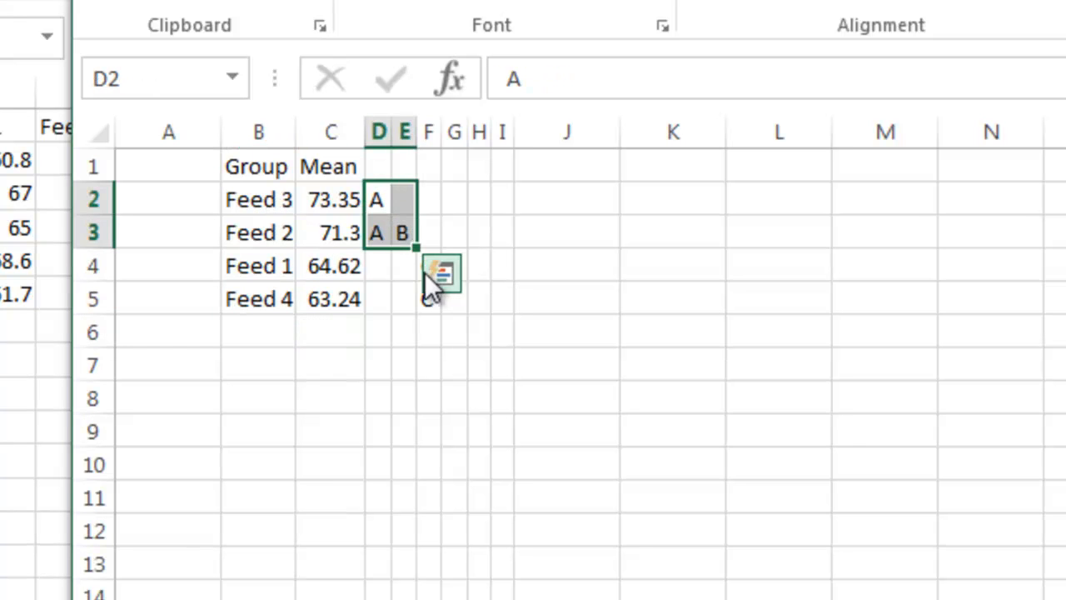
{"action": "left_click_drag", "start_coordinate": [254, 274], "coordinate": [432, 298]}
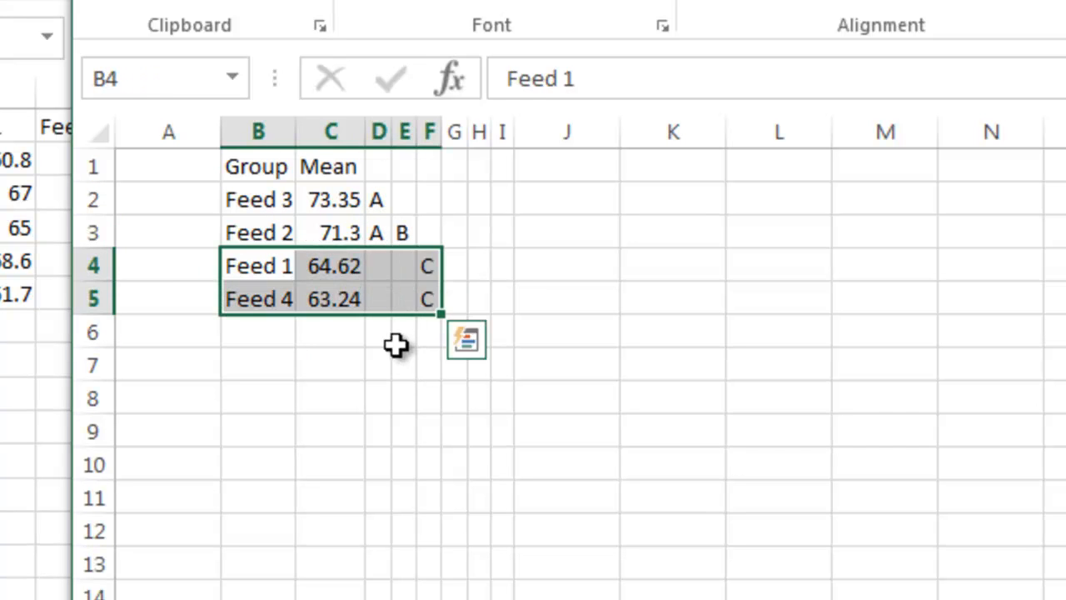
{"action": "left_click", "coordinate": [397, 345]}
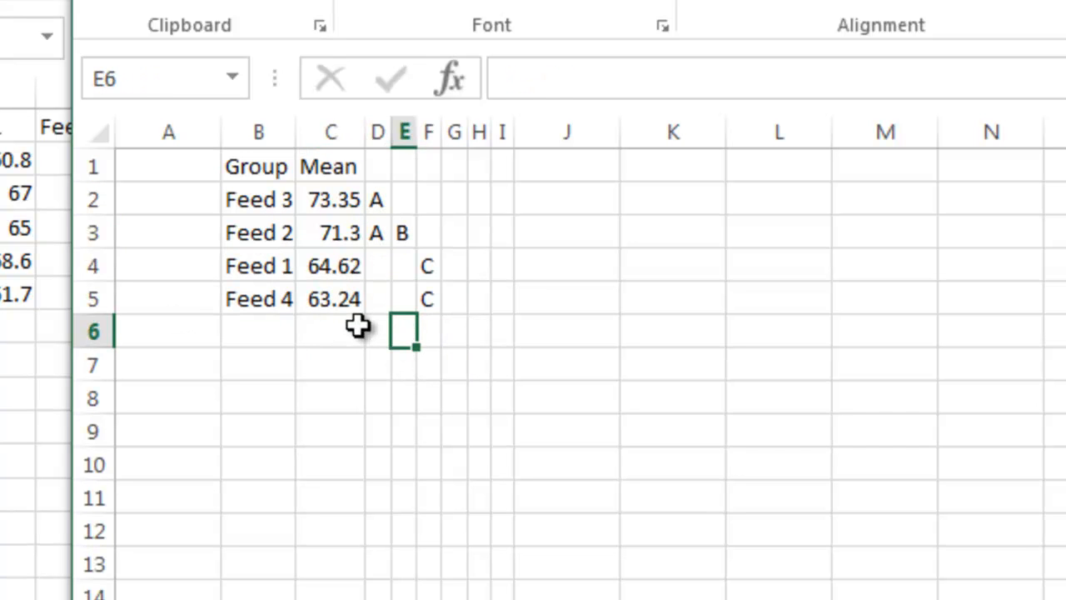
{"action": "left_click_drag", "start_coordinate": [425, 269], "coordinate": [428, 293]}
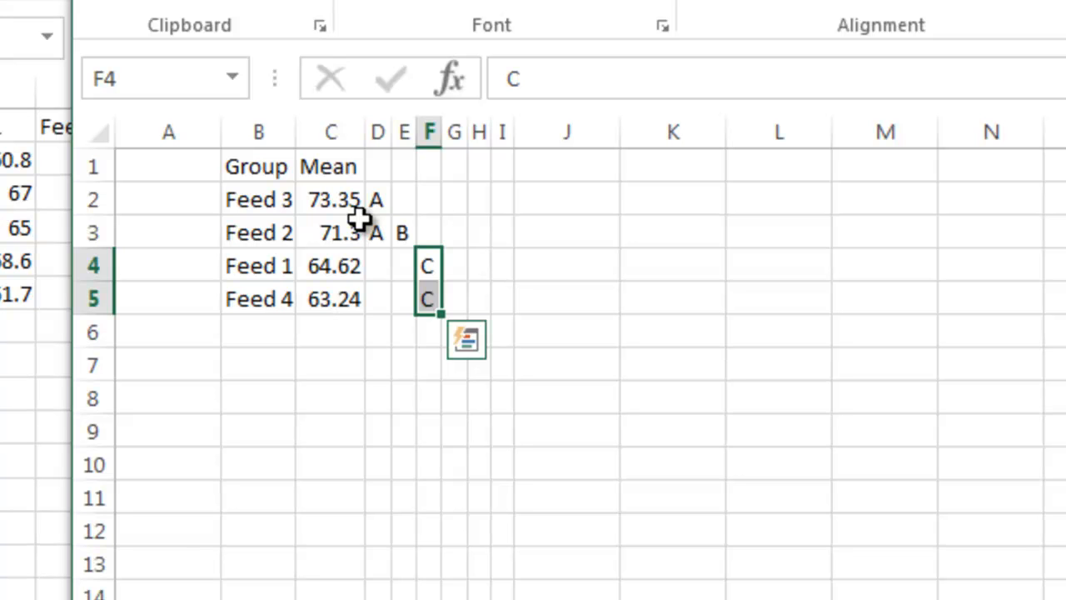
{"action": "left_click", "coordinate": [293, 266]}
{"action": "left_click_drag", "start_coordinate": [293, 267], "coordinate": [428, 300]}
{"action": "left_click", "coordinate": [328, 363]}
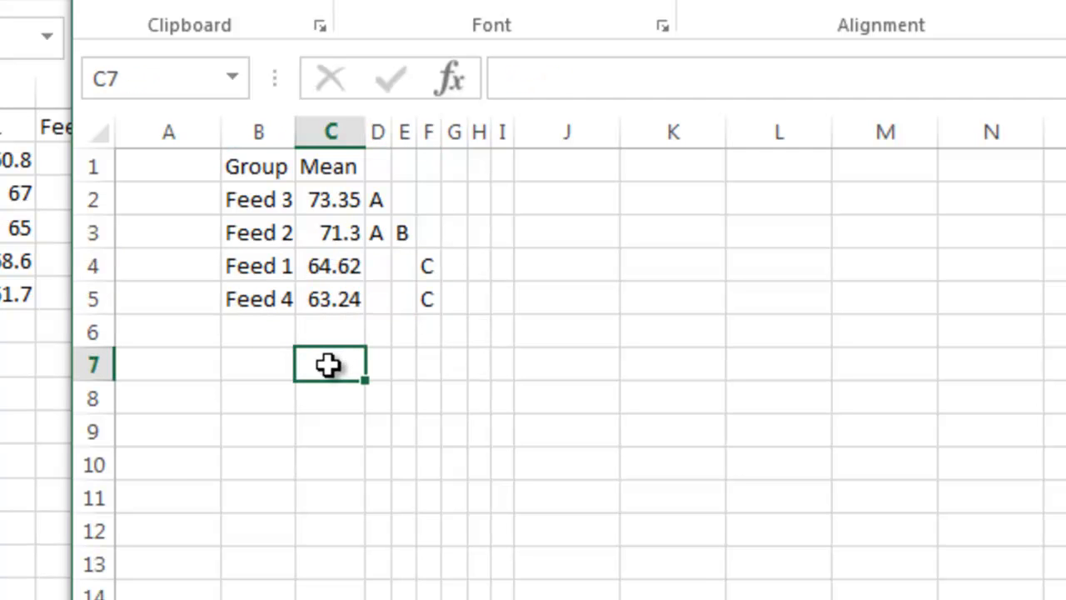